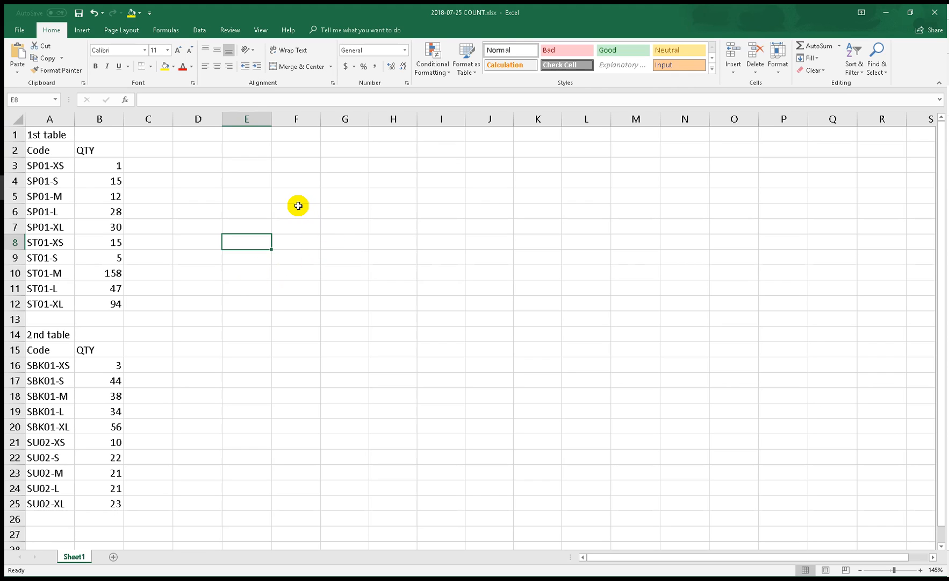
Highlight the code and quantity rows of the 1st table (A3:B12) and the 2nd table (A16:B25) to review them.
left_click(243, 202)
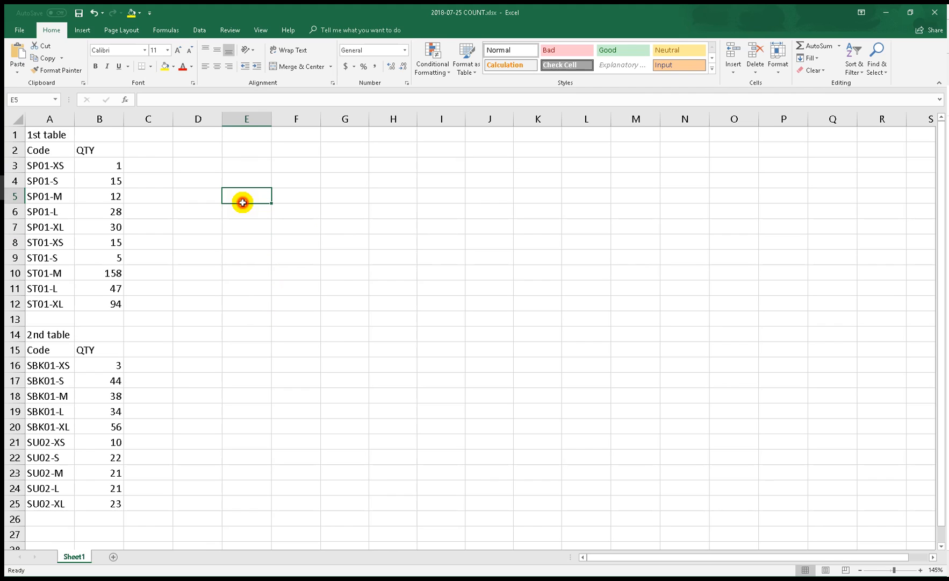
left_click(273, 268)
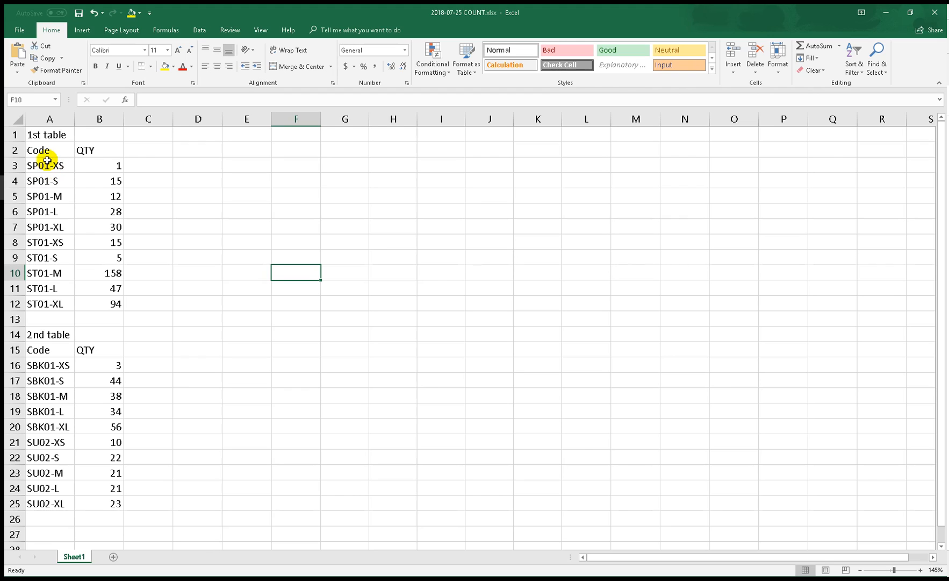
left_click_drag(46, 170, 93, 304)
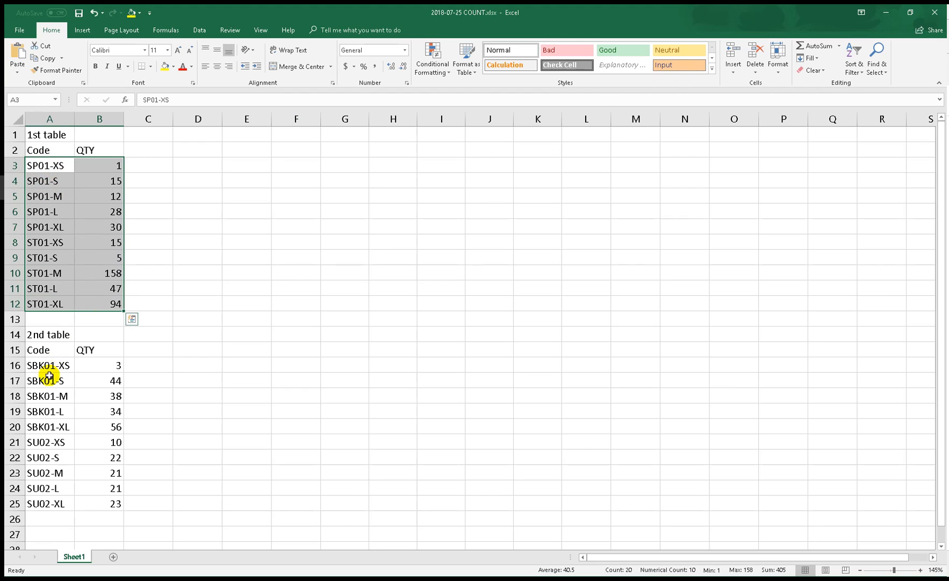
left_click_drag(29, 366, 99, 502)
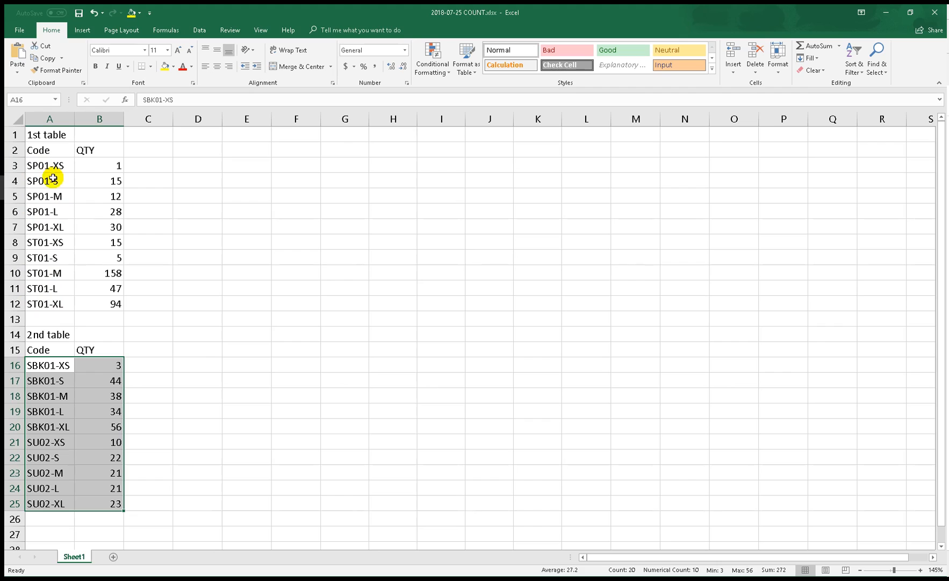
Enter the heading Count in cell E5.
left_click(253, 197)
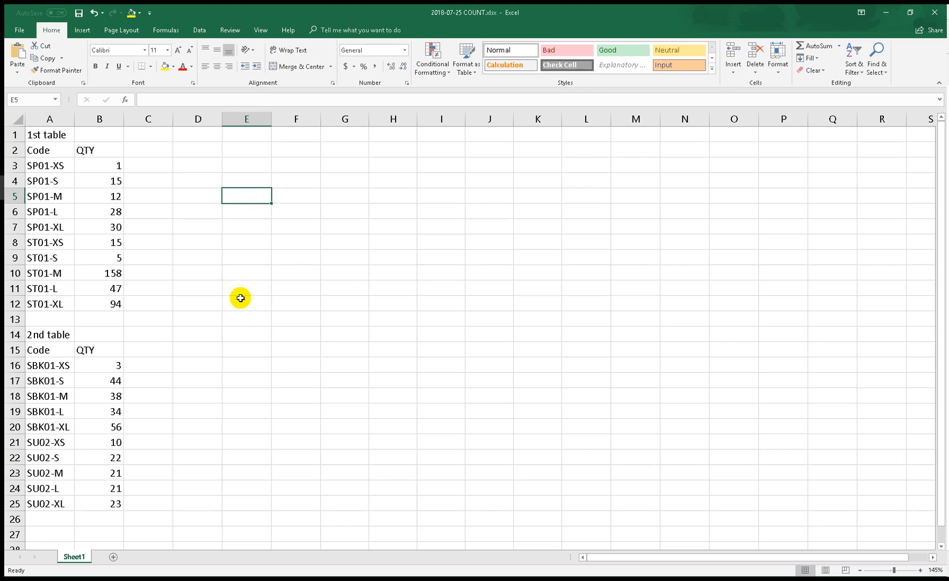
type("Count")
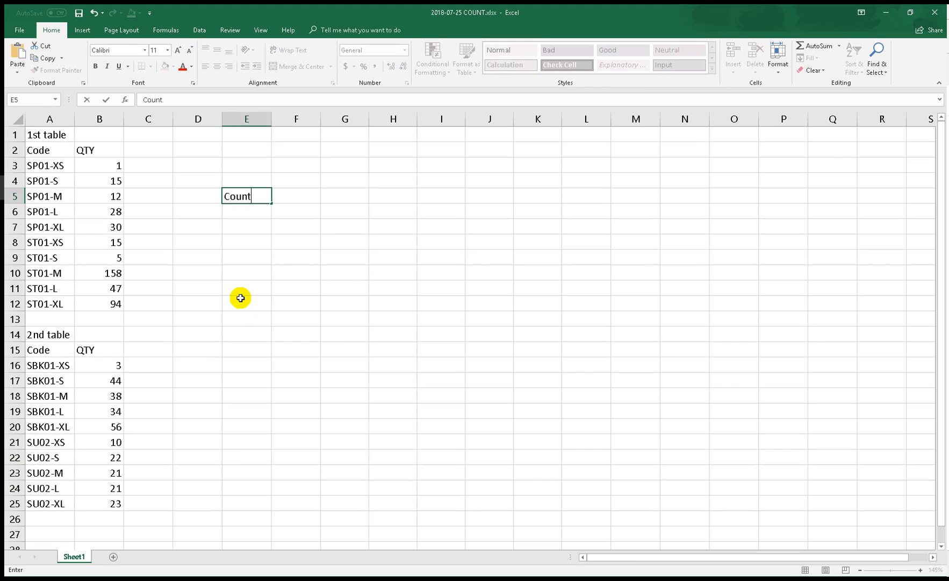
key("Return")
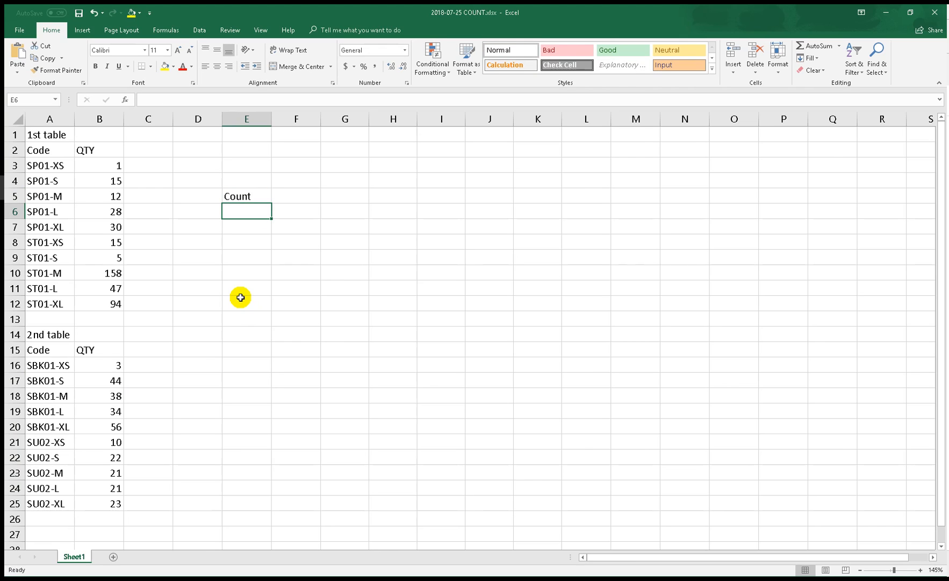
Enter the formula =COUNT(B:B) in cell E6 to count the numeric cells in column B.
type("=")
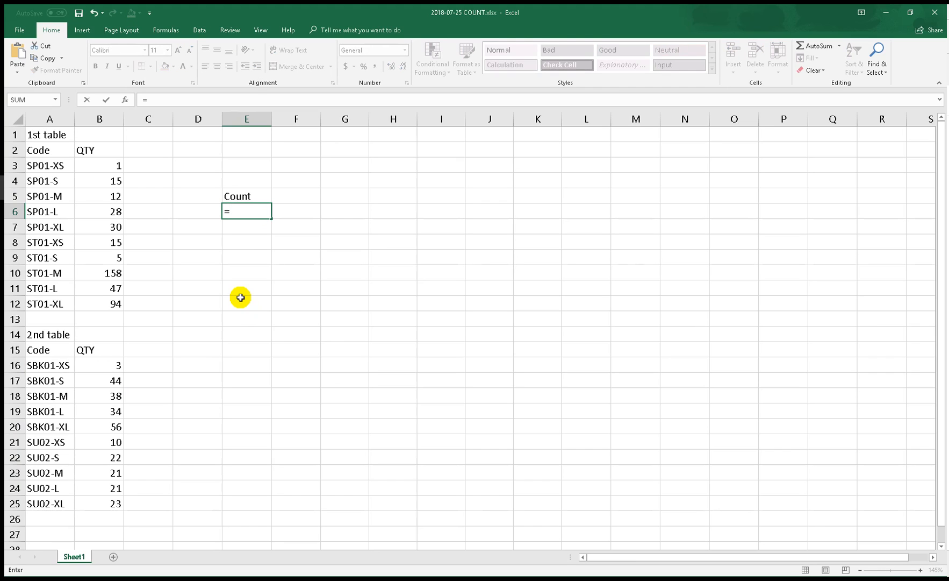
type("c")
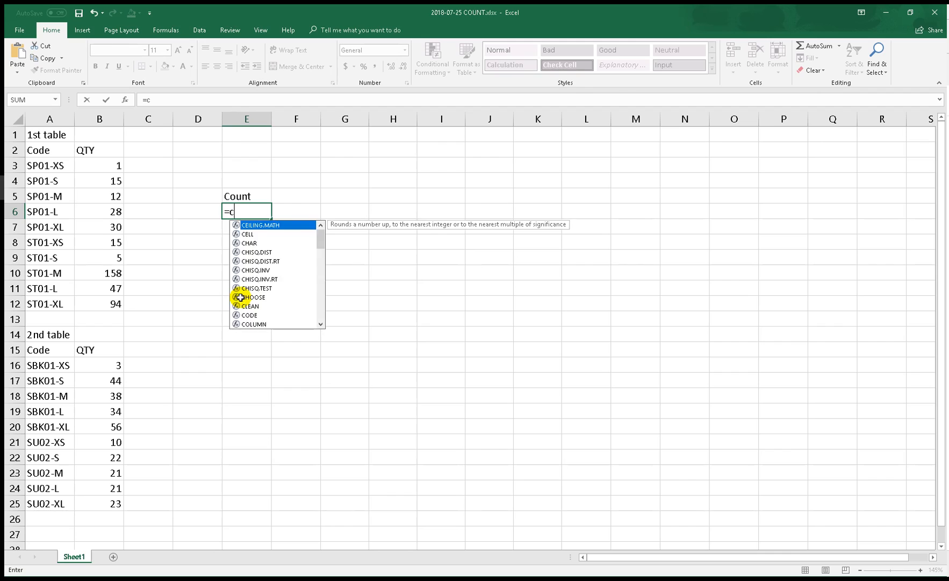
type("ount")
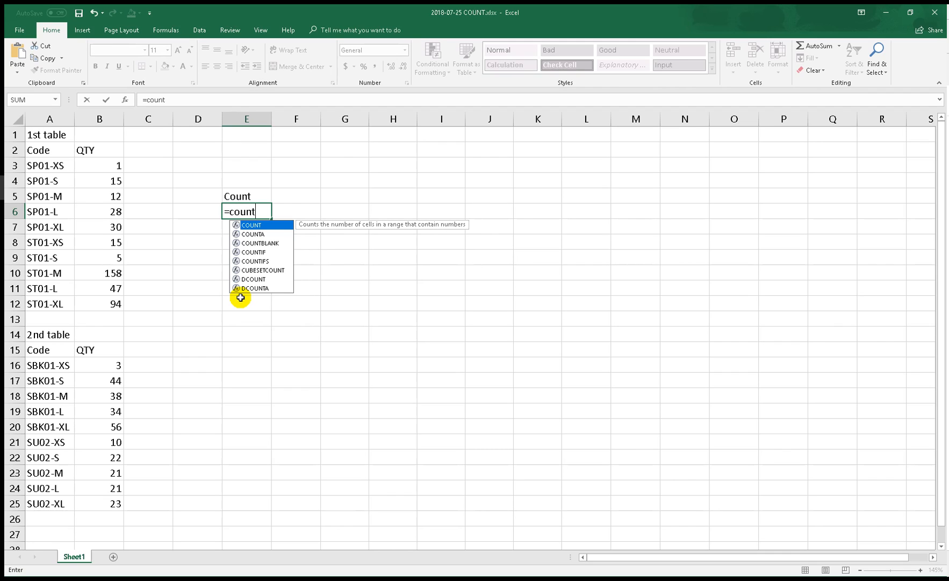
key("Tab")
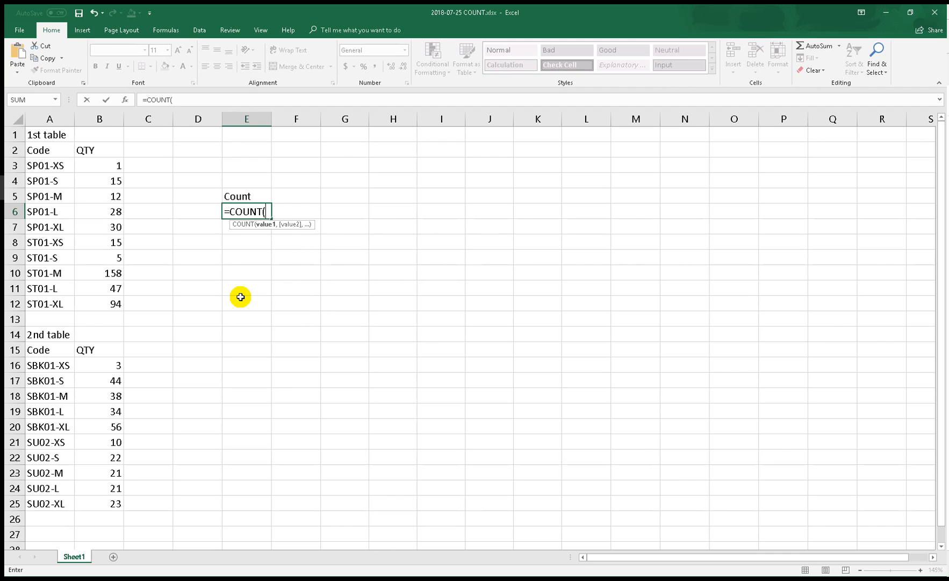
left_click(100, 119)
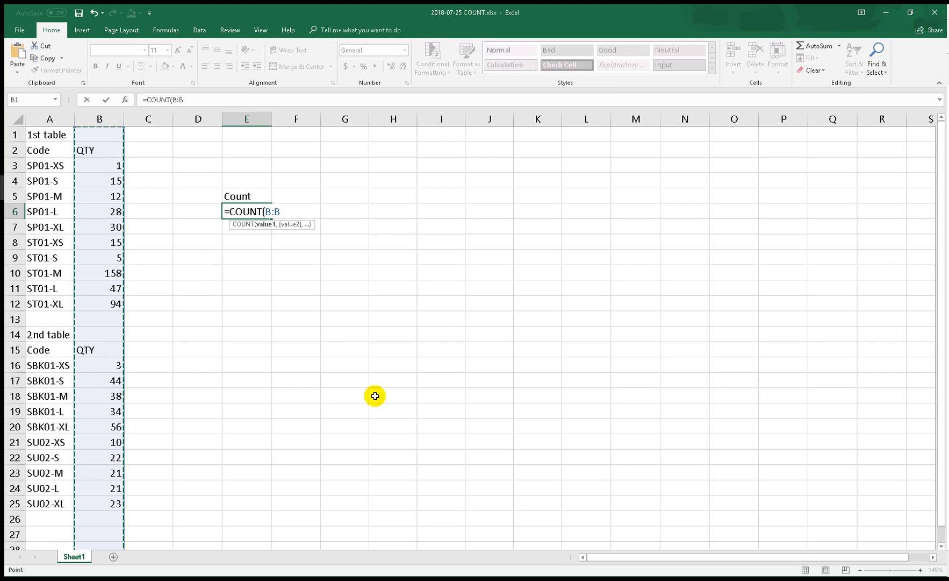
type(")")
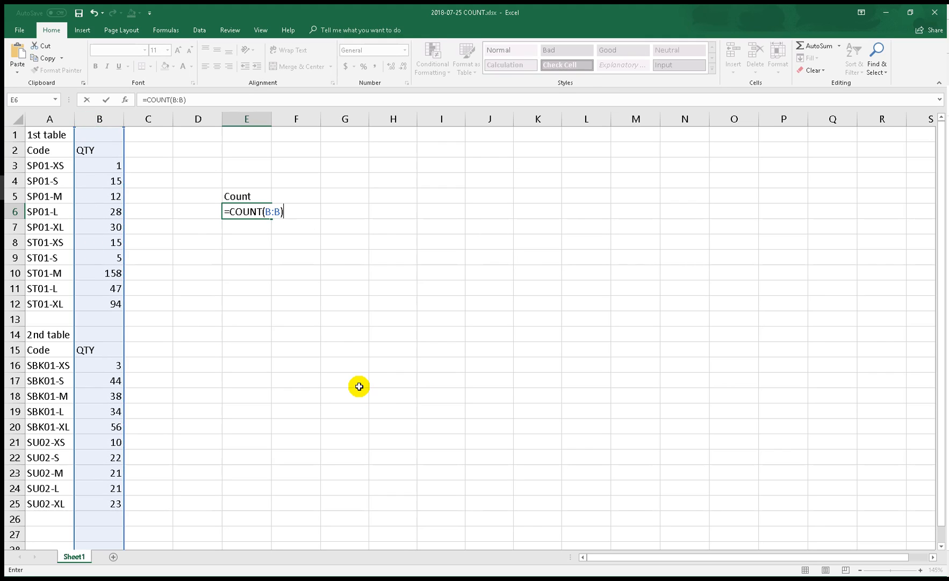
key("Return")
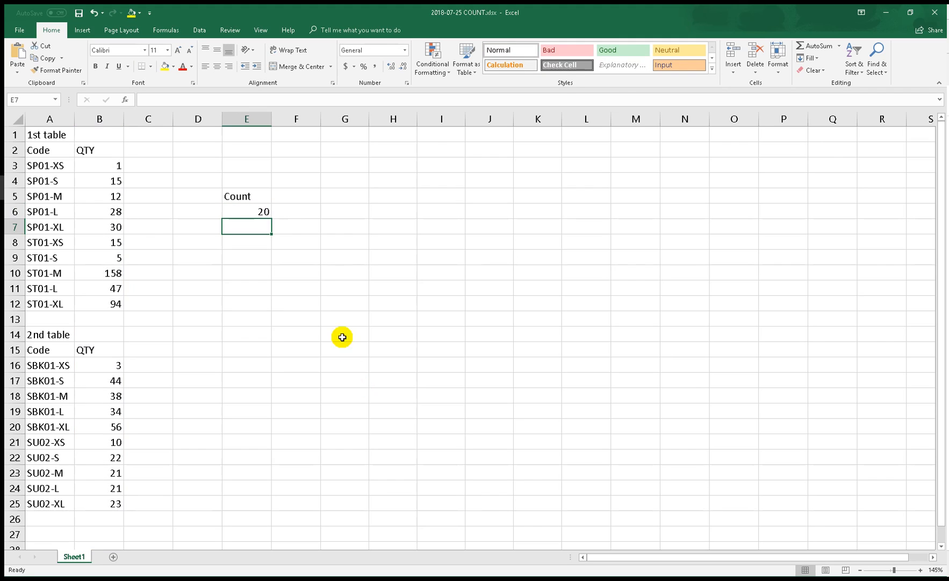
Review the COUNT formula in E6 and compare it with the 1st table's quantities in B3:B12.
left_click(259, 210)
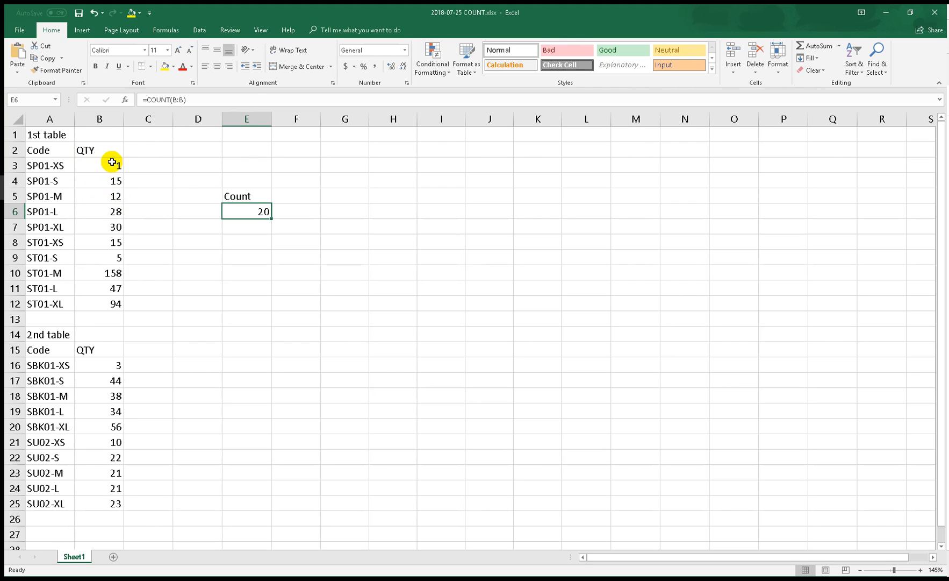
left_click_drag(111, 164, 99, 301)
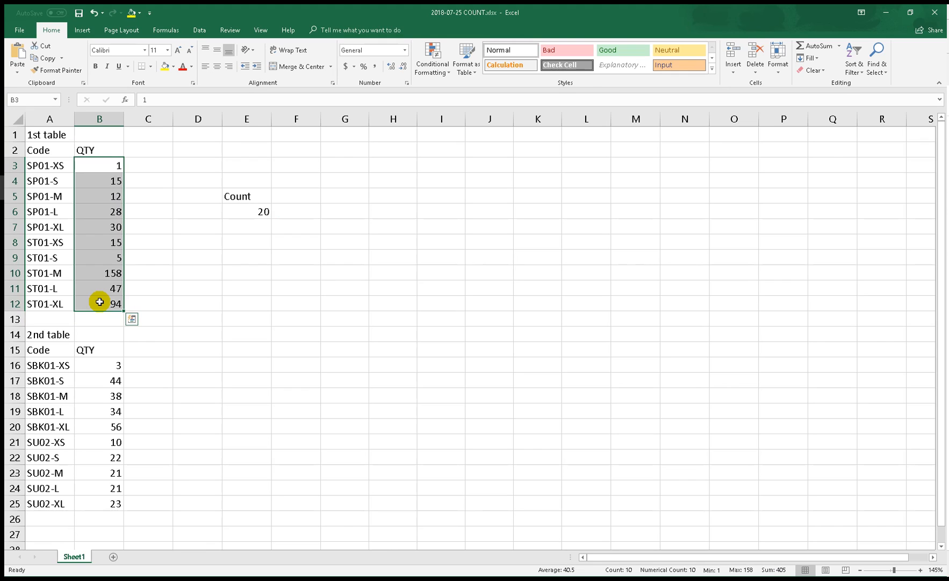
left_click(249, 210)
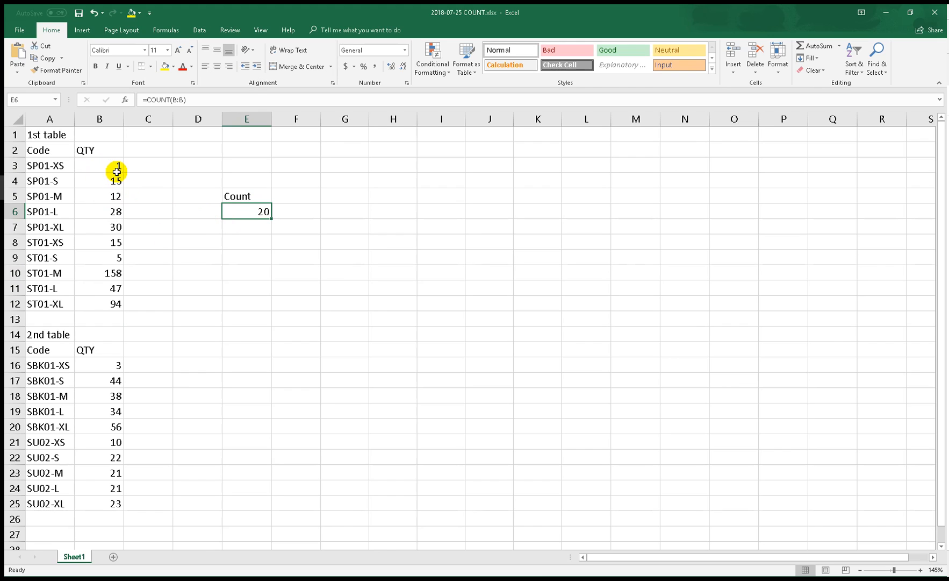
Mark every numeric quantity in B3:B12 and B16:B25 with a red dot using the screen annotation pen.
key("ctrl+shift+3")
left_click(132, 162)
left_click(130, 177)
left_click(132, 192)
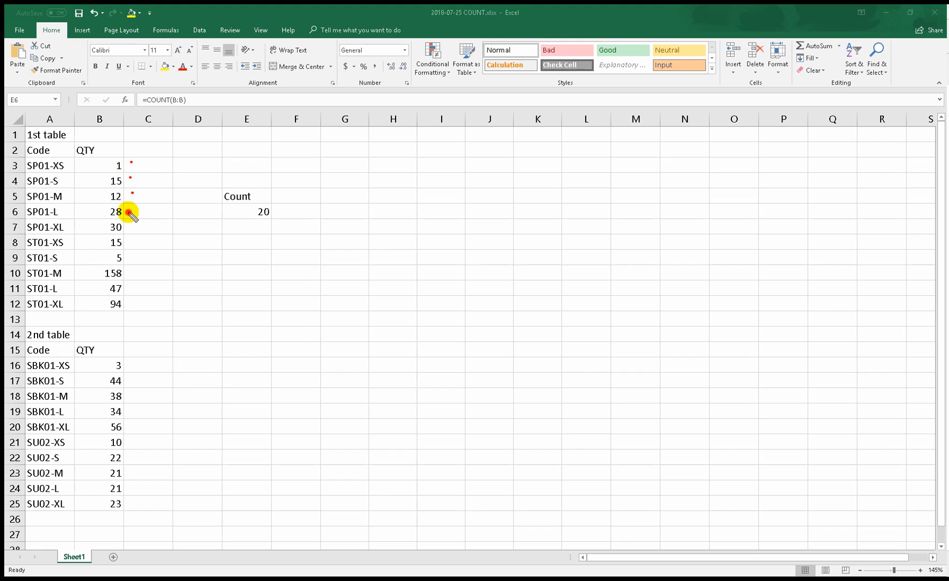
left_click(129, 211)
left_click(129, 223)
left_click(129, 241)
left_click(131, 257)
left_click(127, 271)
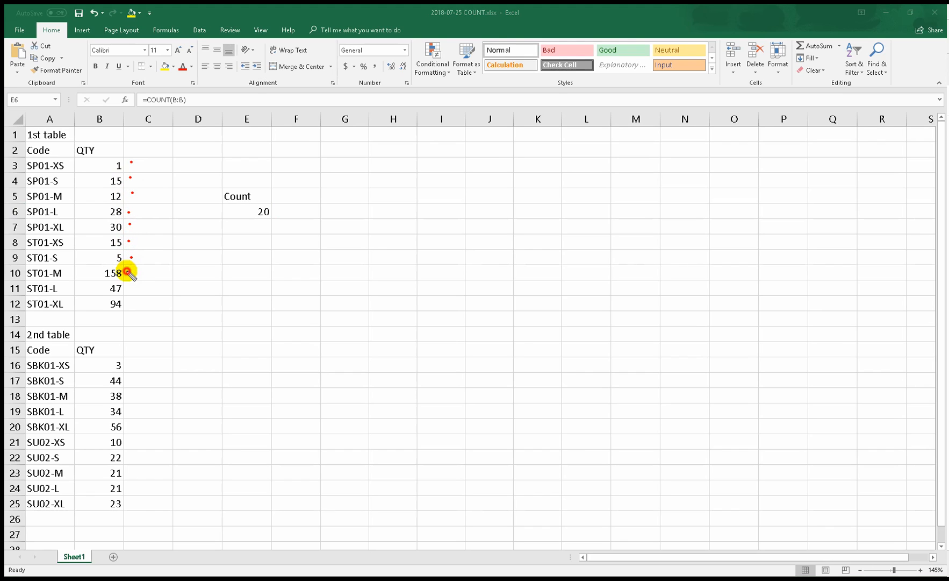
left_click(130, 286)
left_click(129, 303)
left_click(129, 365)
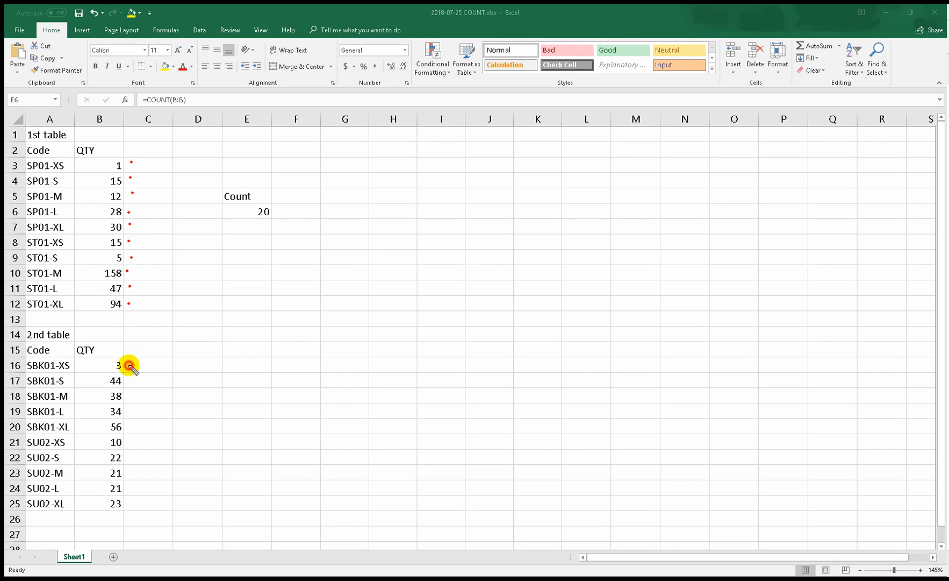
left_click(130, 381)
left_click(129, 394)
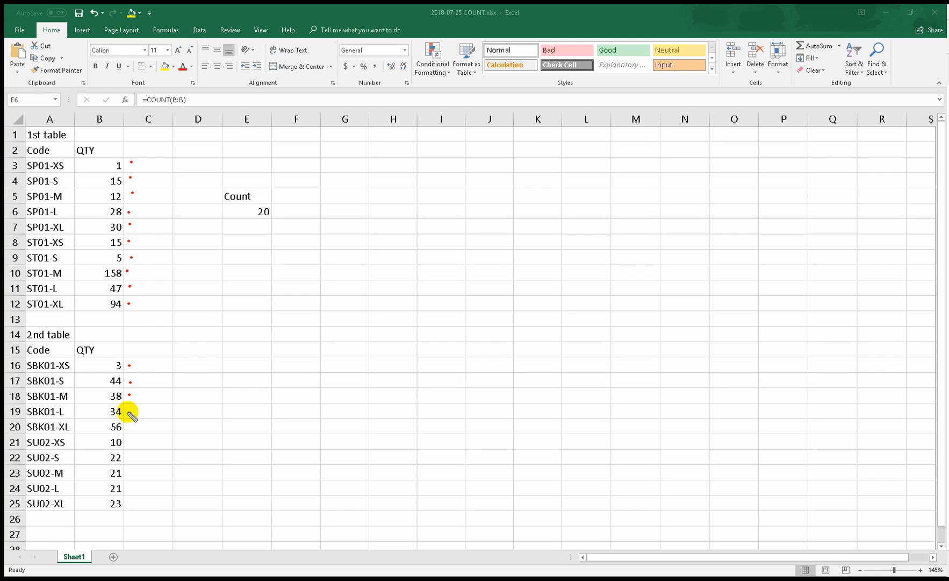
left_click(128, 411)
left_click(128, 424)
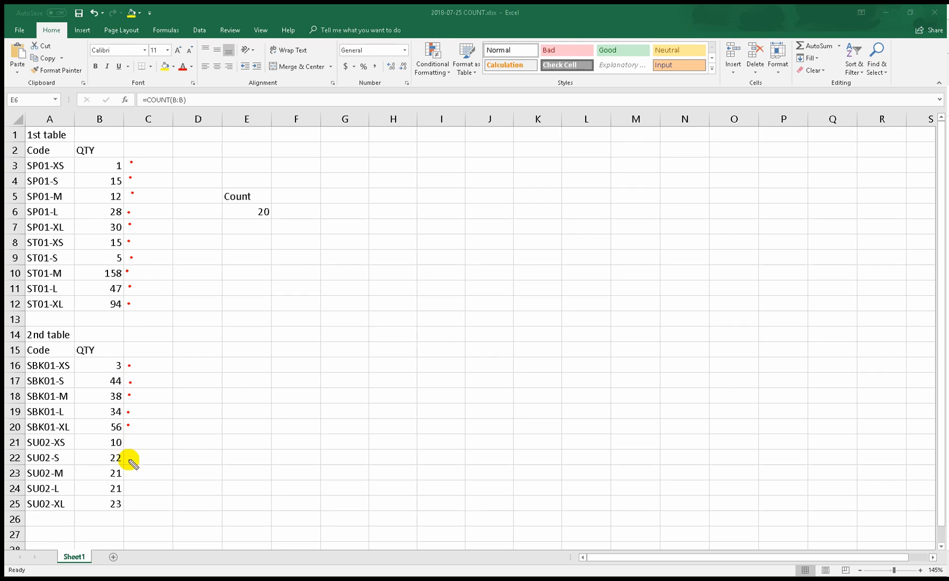
left_click(130, 441)
left_click(131, 457)
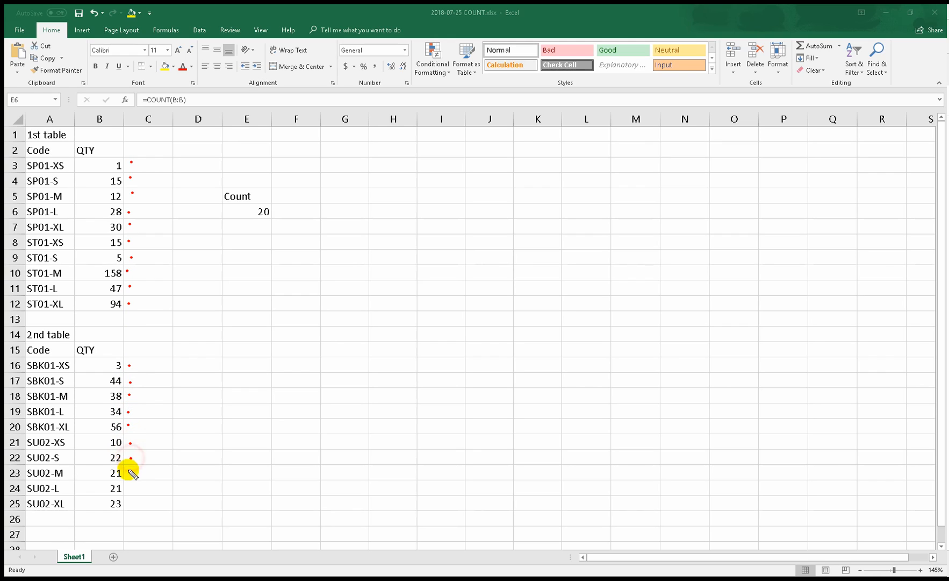
left_click(129, 470)
left_click(128, 483)
left_click(126, 497)
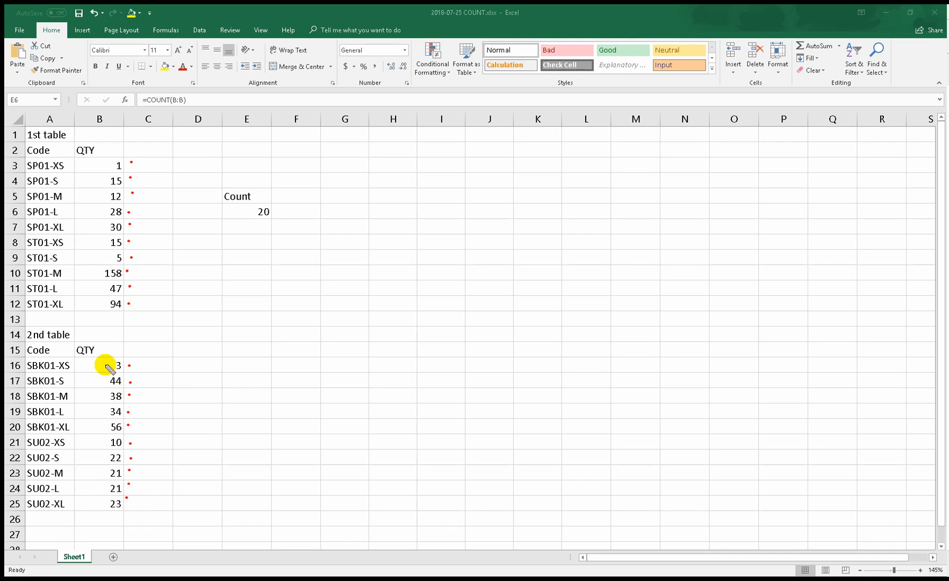
Circle the QTY headers in B15 and B2 with the annotation pen and clear all pen marks.
mouse_move(101, 337)
left_mouse_down()
mouse_move(77, 348)
mouse_move(84, 367)
left_mouse_up()
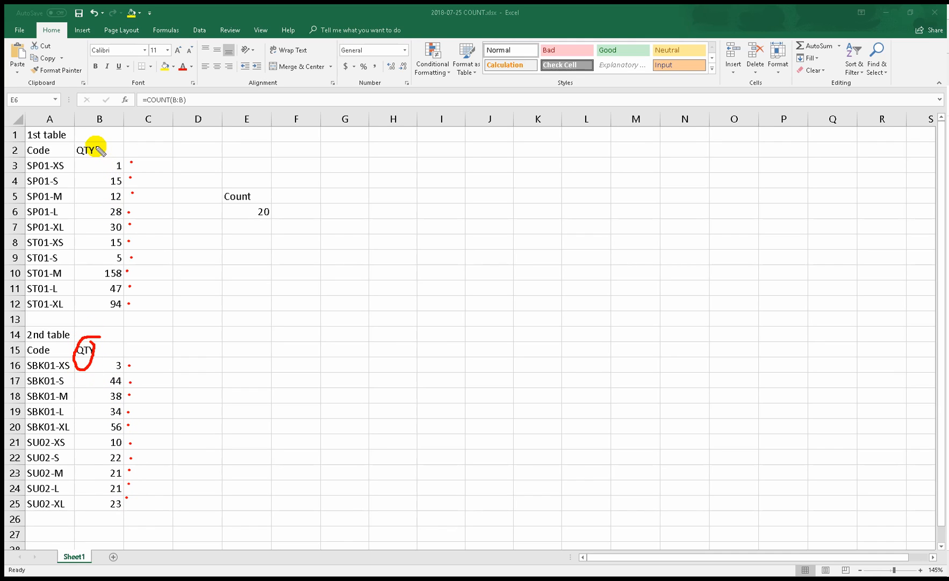
mouse_move(99, 145)
left_mouse_down()
mouse_move(64, 158)
mouse_move(86, 138)
mouse_move(99, 144)
left_mouse_up()
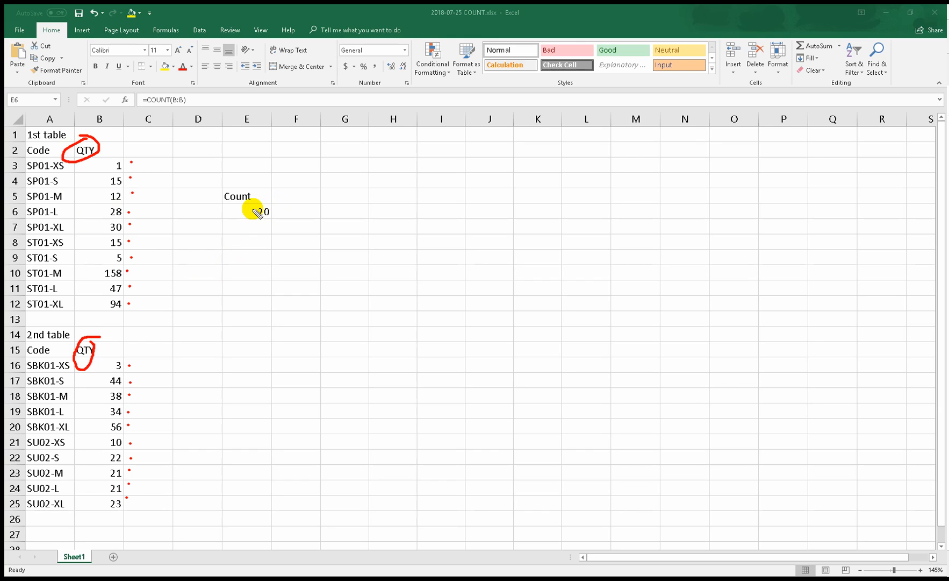
key("Escape")
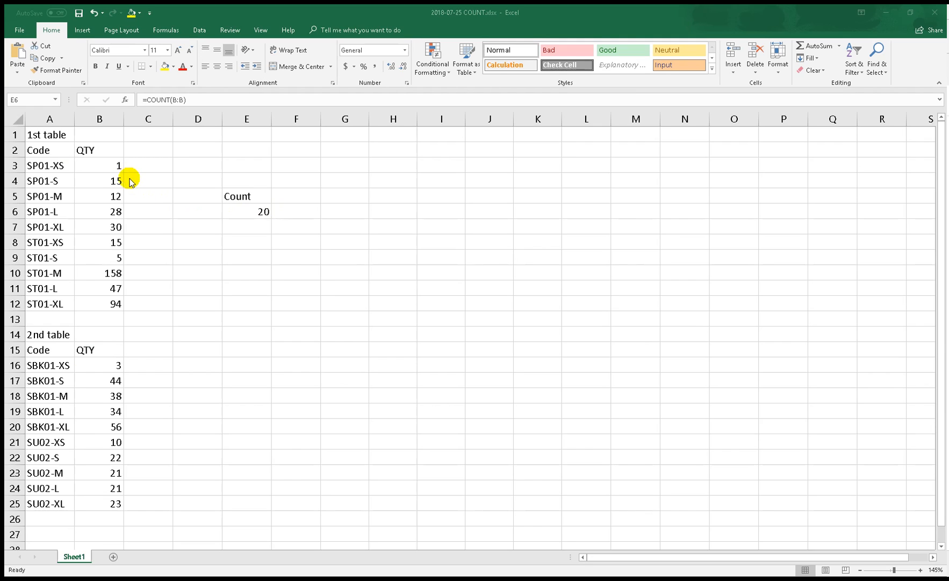
left_click(297, 200)
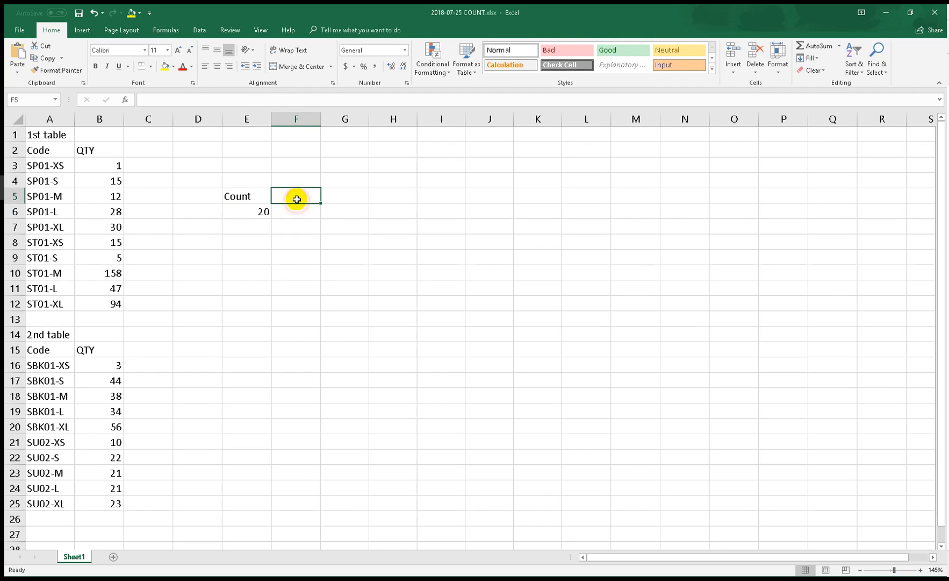
type("=count")
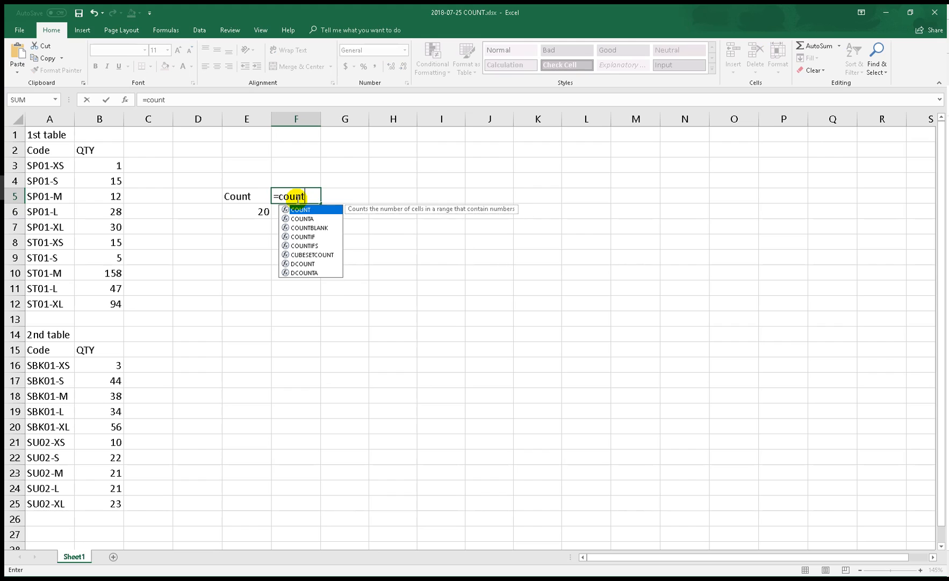
key("Down")
key("Tab")
key("Escape")
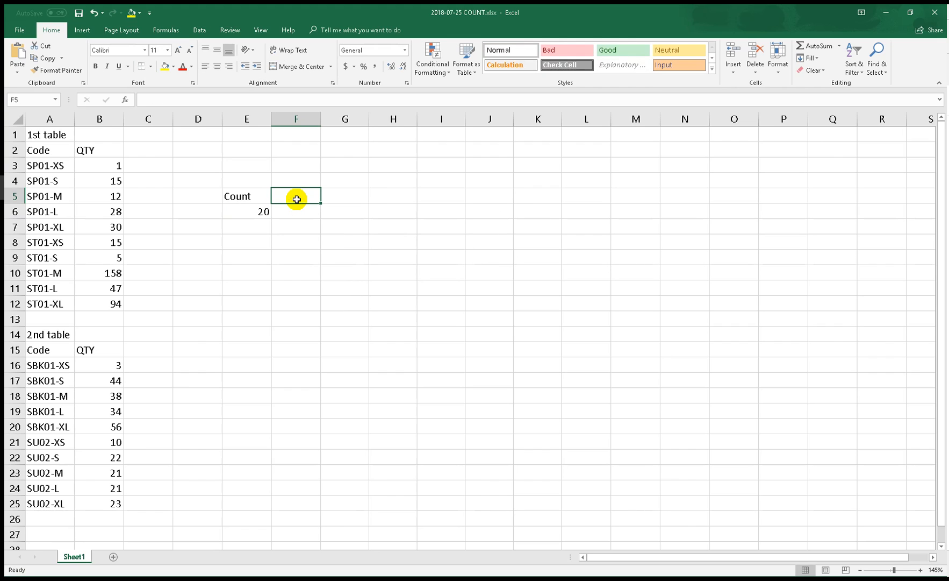
Enter the heading COUNTA in cell F5.
type("COun")
key("BackSpace")
key("BackSpace")
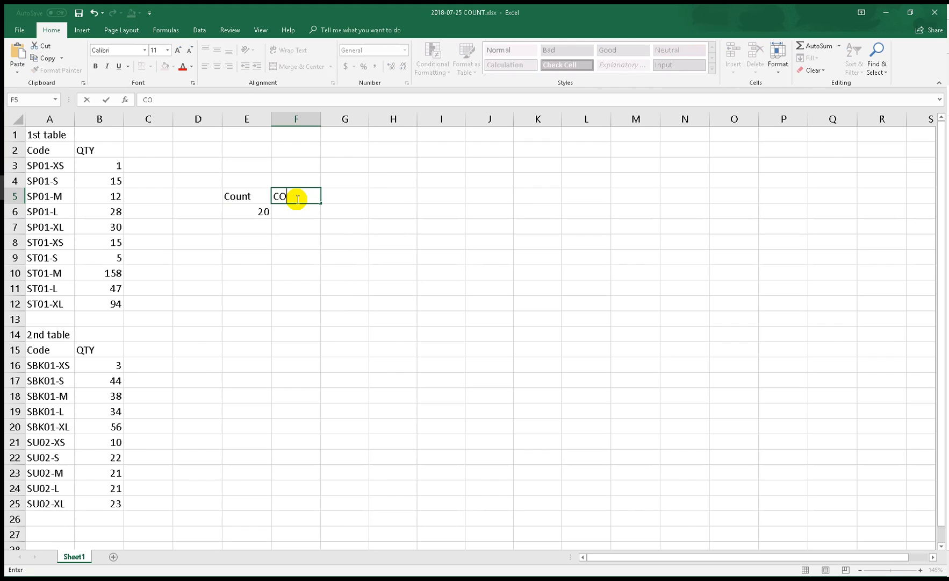
type("UNTA")
key("Return")
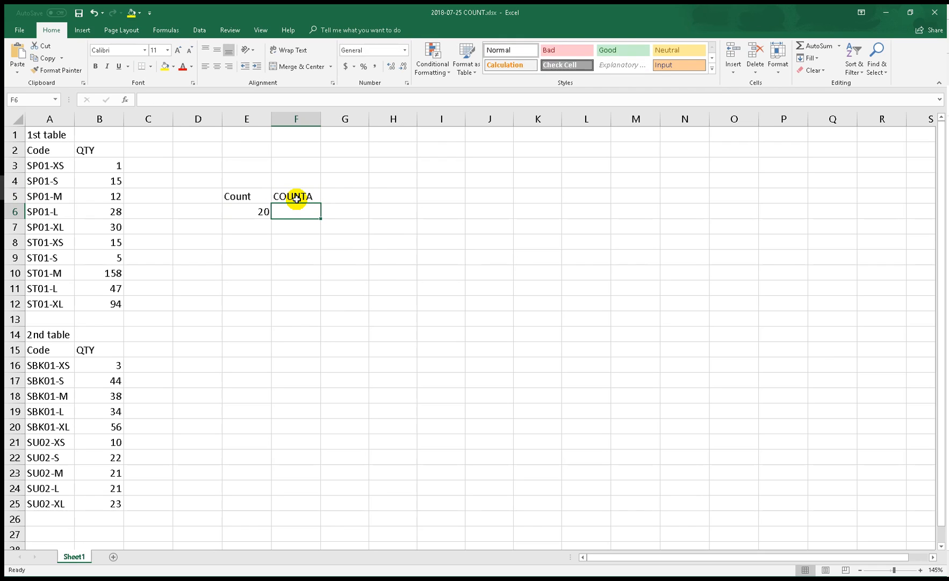
Enter a COUNTA formula in F6 that counts the non-empty cells of the whole column B, =COUNTA(B:B).
type("=count")
key("Tab")
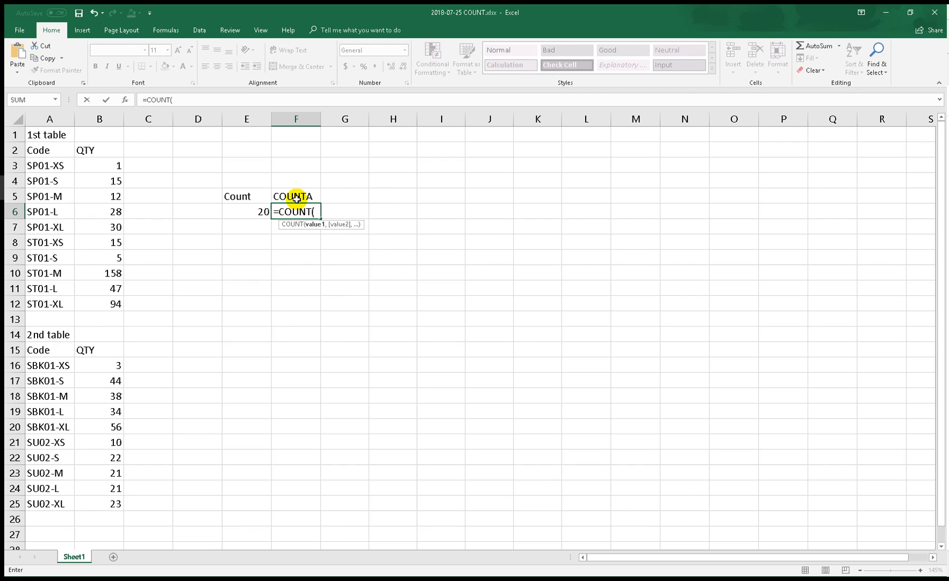
key("BackSpace")
type("A")
key("Tab")
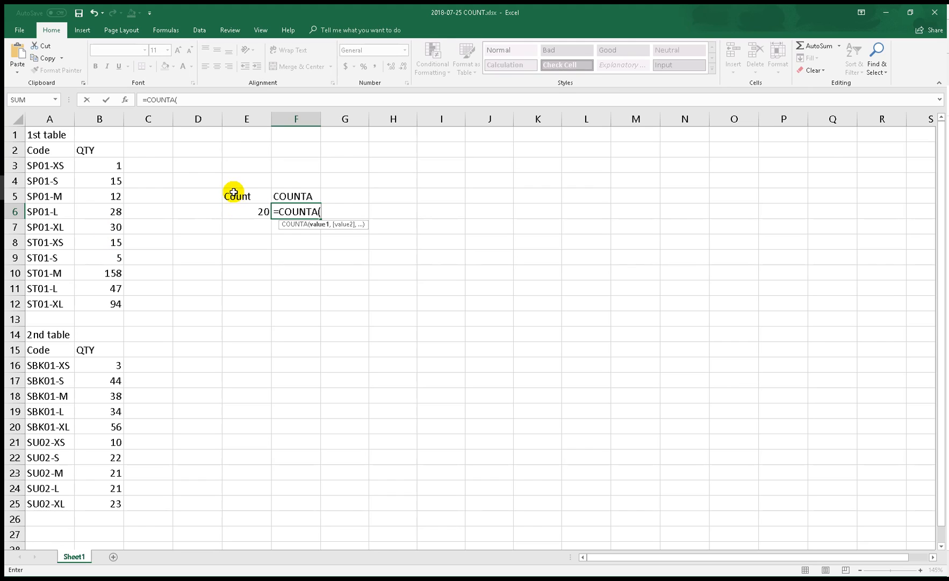
left_click(91, 113)
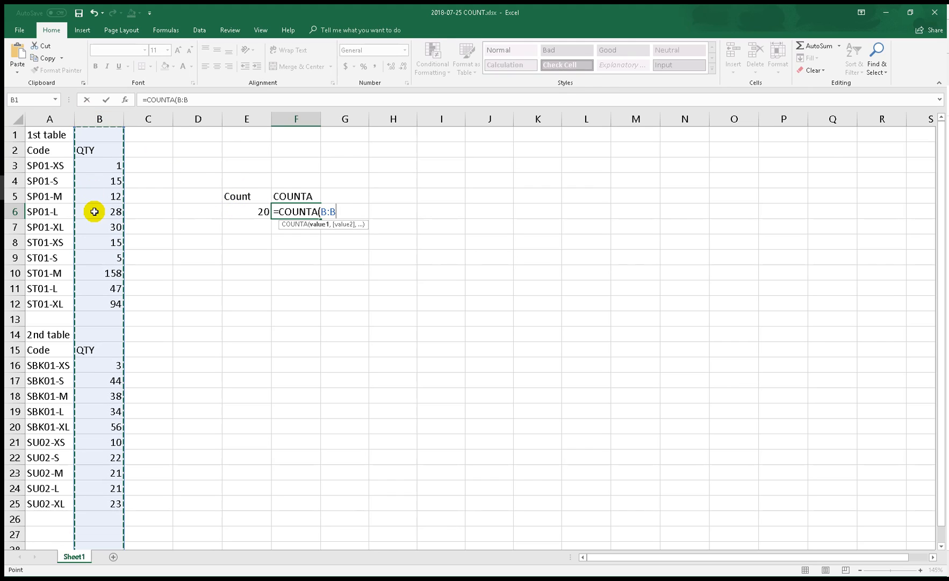
type(")")
key("Return")
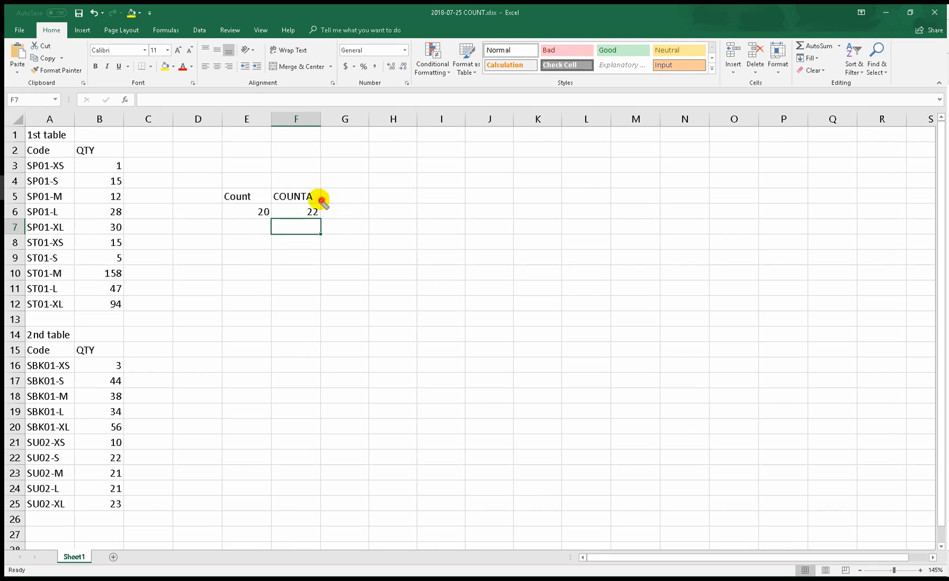
Circle the COUNTA result in F6 and the QTY headers in B2 and B15 with the annotation pen, and clear the marks.
mouse_move(321, 201)
left_mouse_down()
mouse_move(290, 221)
mouse_move(324, 200)
left_mouse_up()
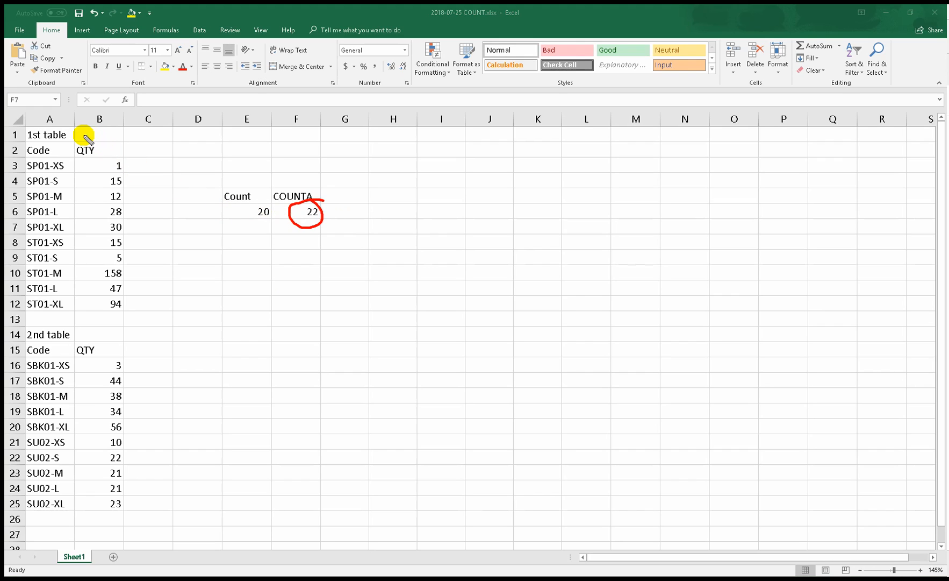
mouse_move(86, 137)
left_mouse_down()
mouse_move(77, 135)
mouse_move(98, 140)
left_mouse_up()
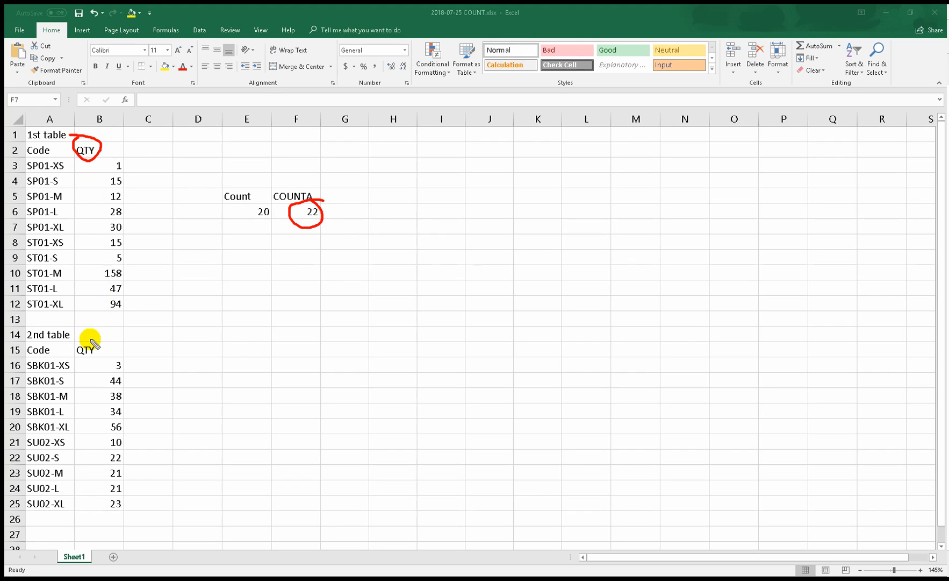
mouse_move(89, 339)
left_mouse_down()
mouse_move(78, 335)
mouse_move(97, 352)
mouse_move(86, 352)
left_mouse_up()
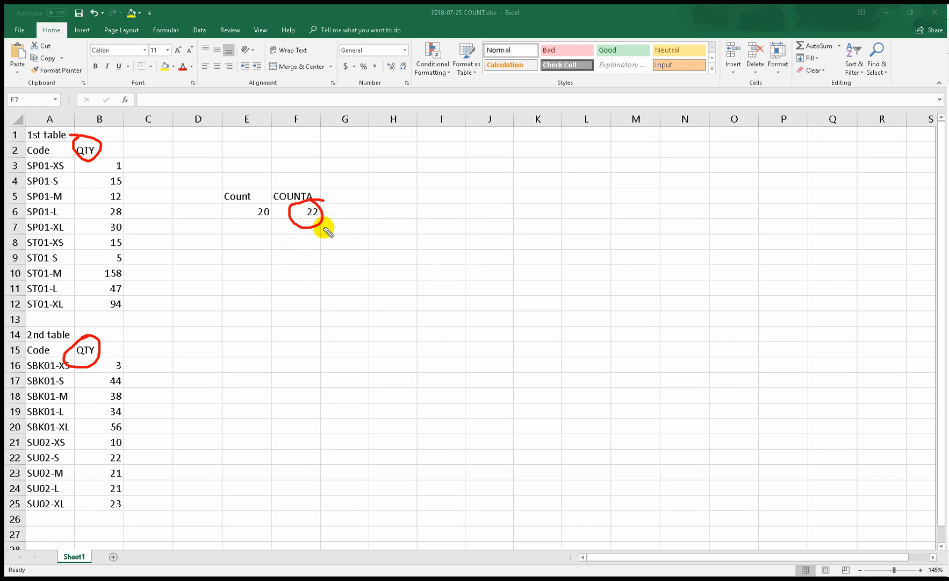
left_click(344, 197)
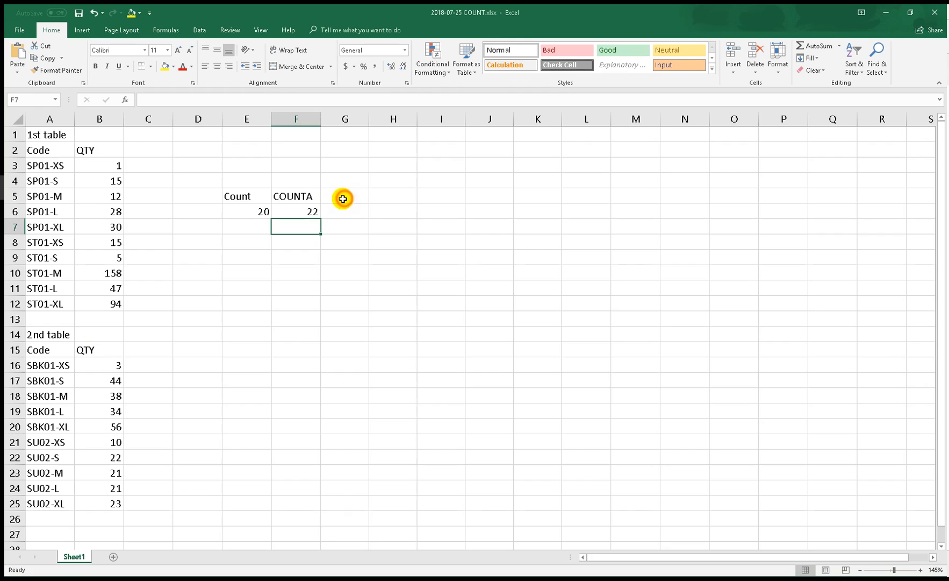
Enter the heading COUNTBLANK in cell G5, beside the COUNTA heading.
left_click(341, 196)
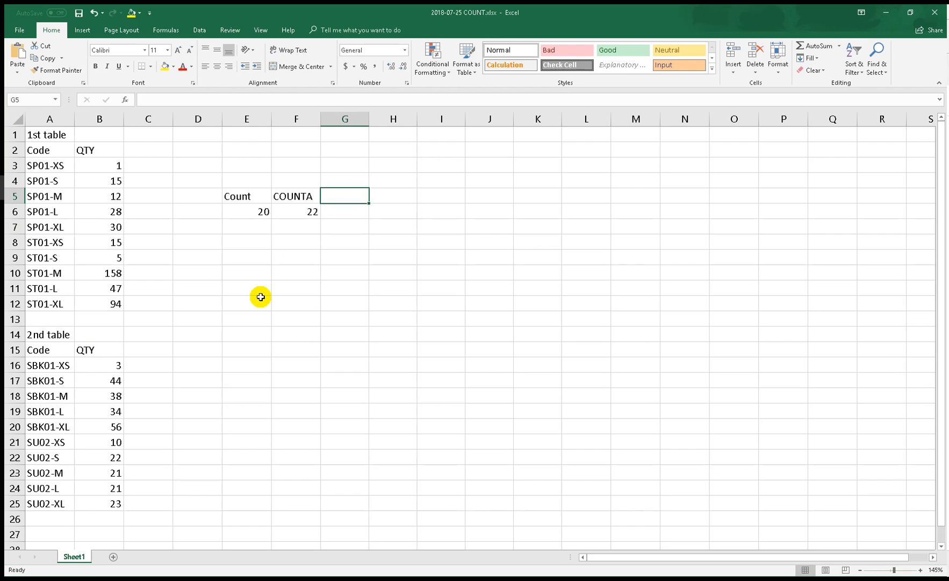
type("count")
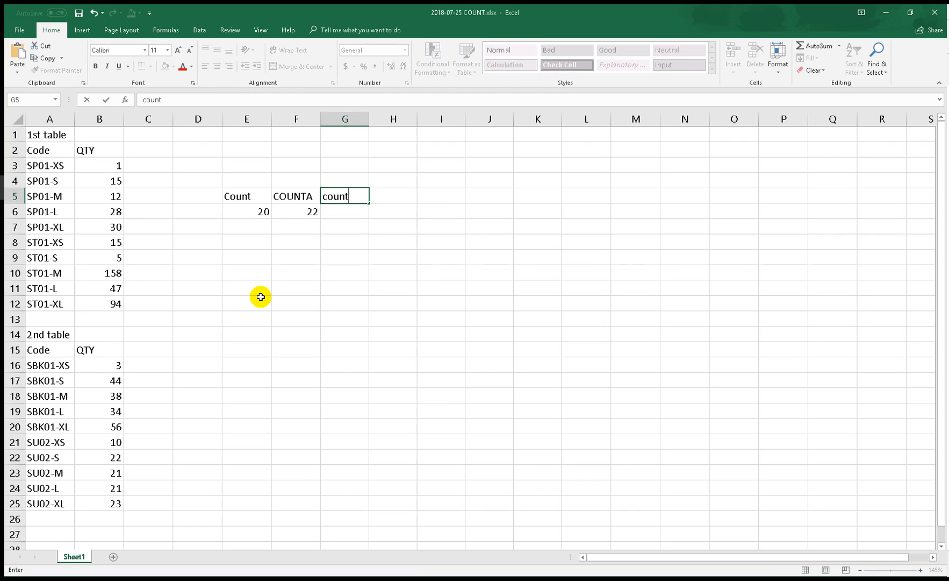
key("BackSpace")
key("BackSpace")
key("BackSpace")
key("BackSpace")
key("BackSpace")
type("COUNTB")
type("LANK")
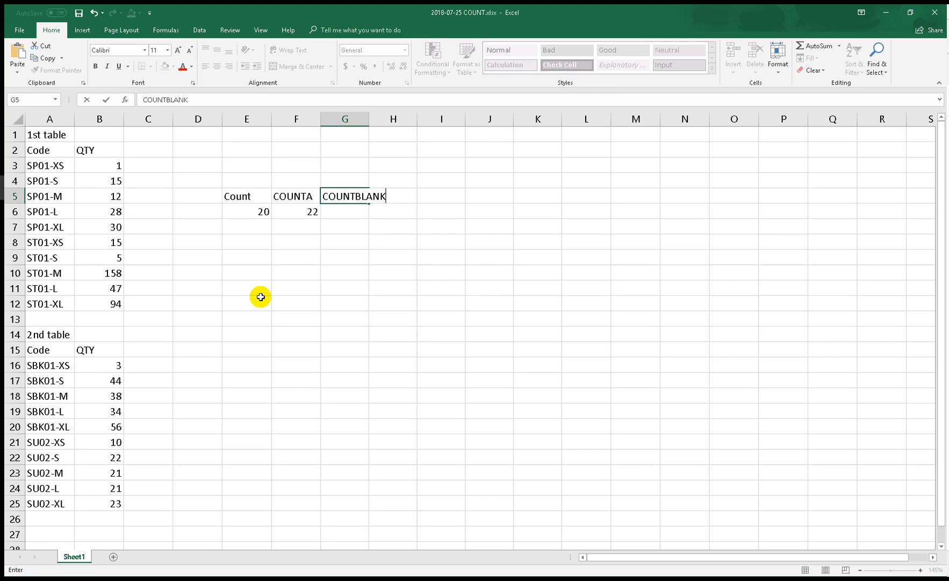
key("Return")
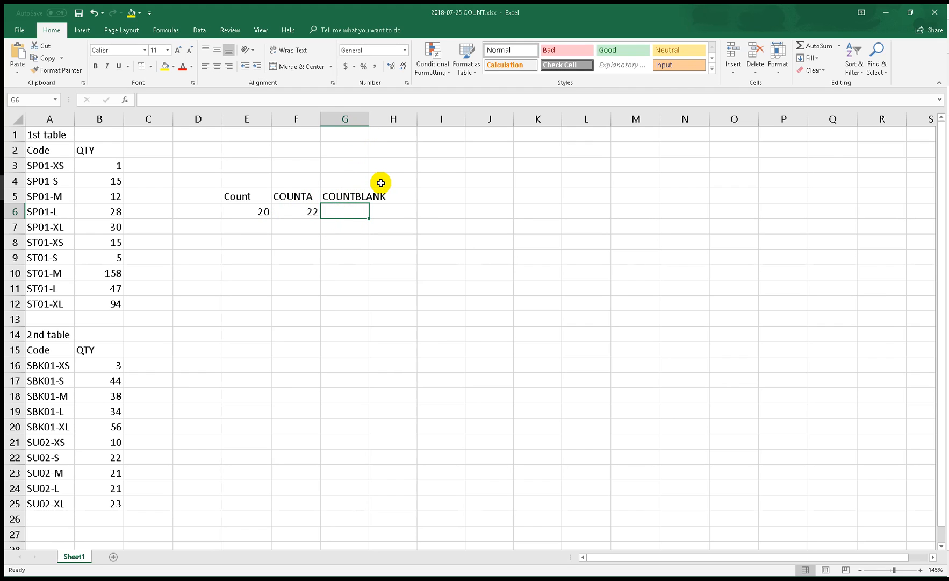
Enter a COUNTBLANK formula in G6 that covers the whole column B, =COUNTBLANK(B:B).
type("=")
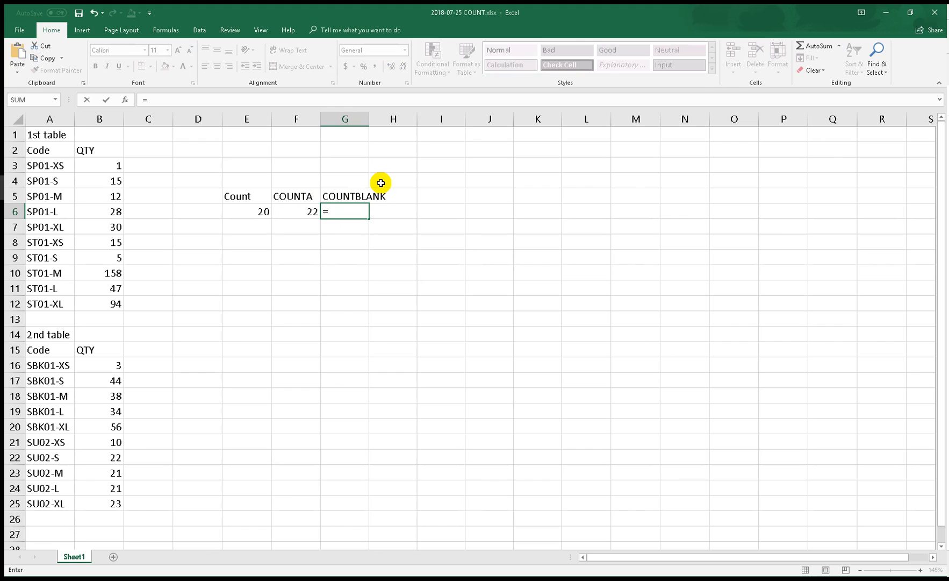
type("count")
key("Down")
key("Down")
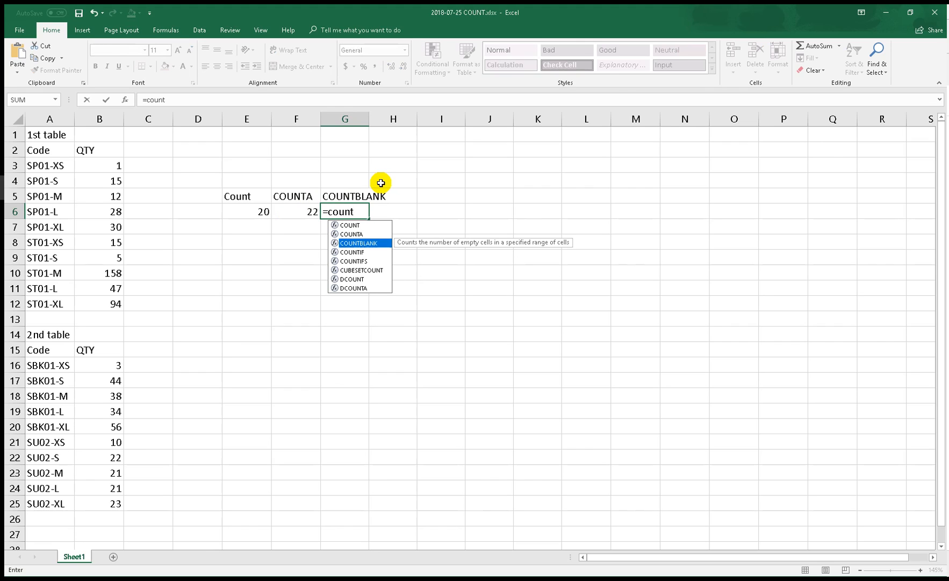
key("Tab")
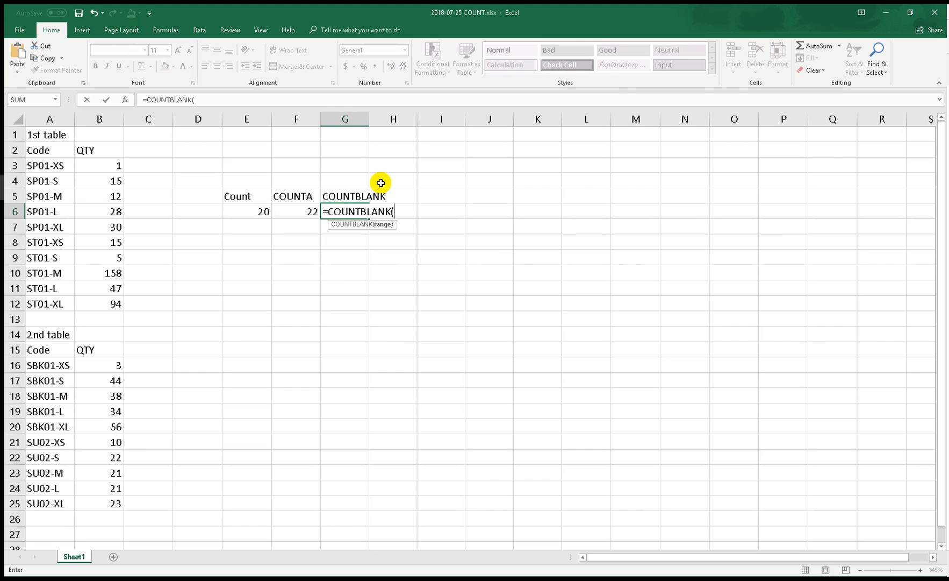
left_click(106, 115)
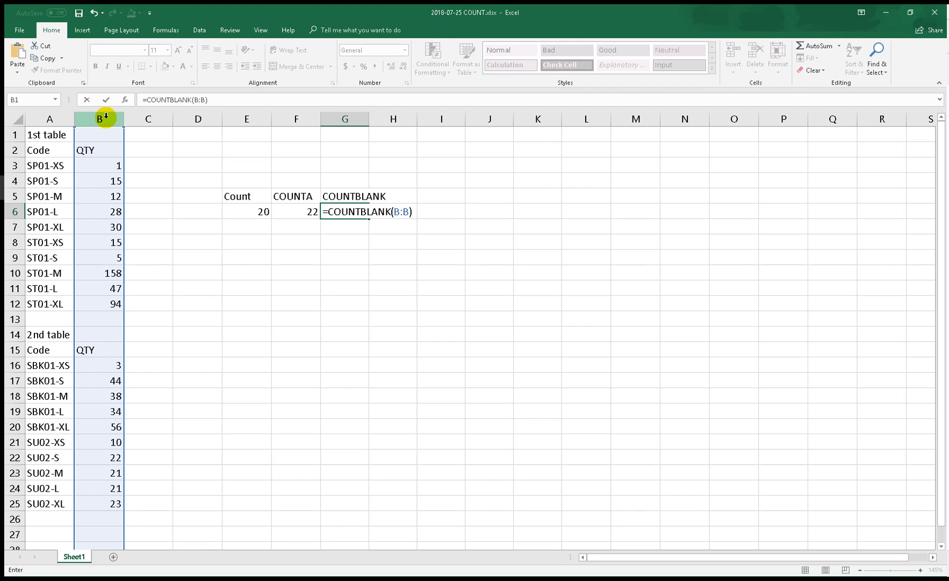
key("Return")
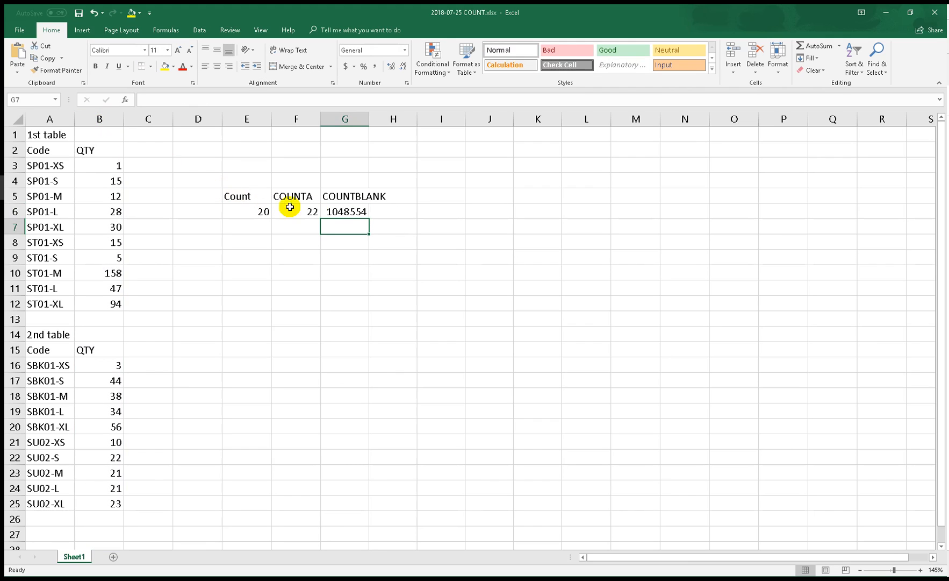
Change the range of the COUNTBLANK formula in G6 to B1:B25.
left_click(355, 214)
key("F2")
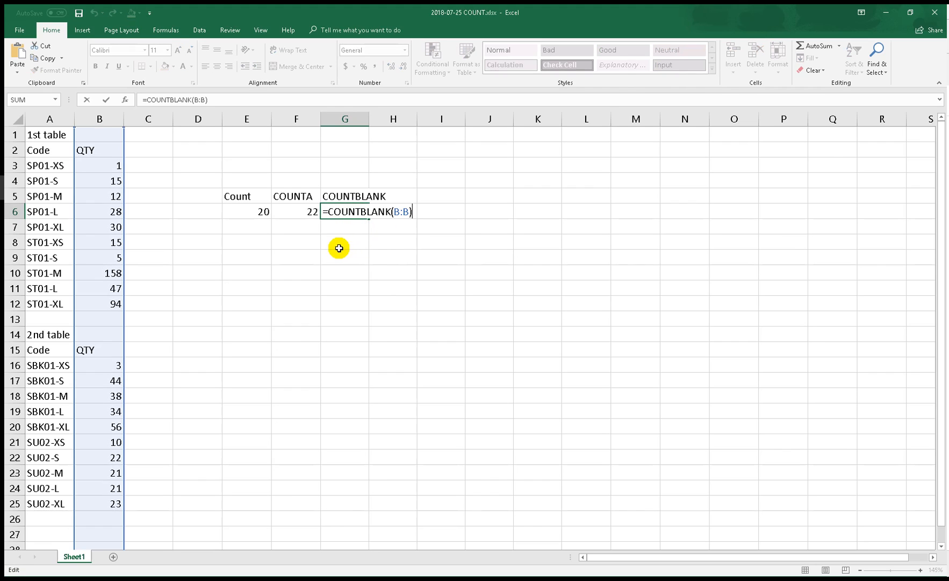
double_click(402, 210)
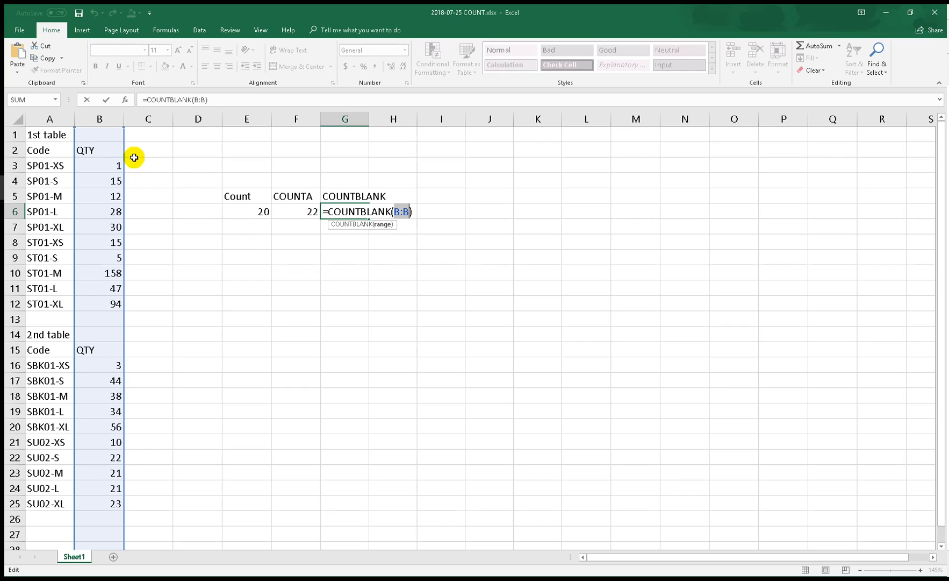
left_click_drag(103, 135, 99, 504)
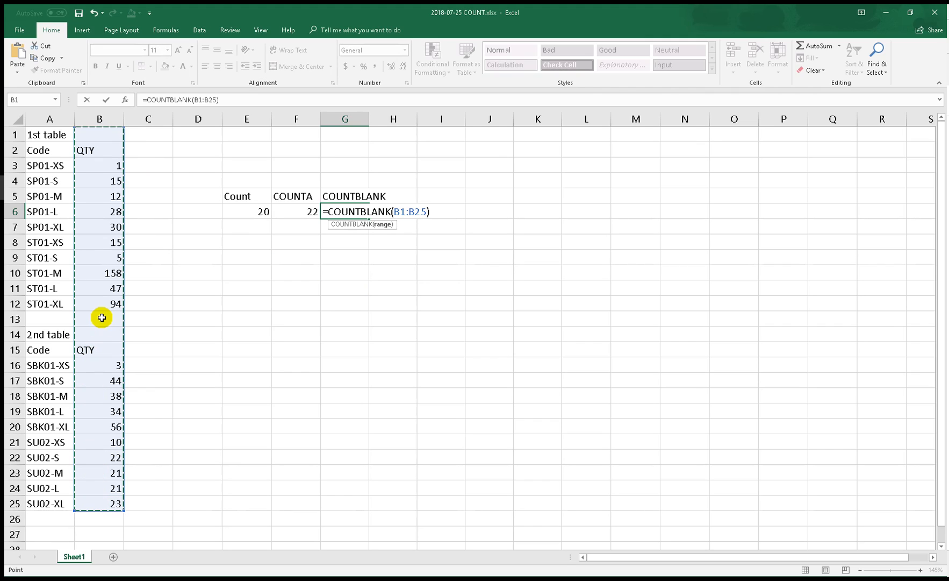
key("Return")
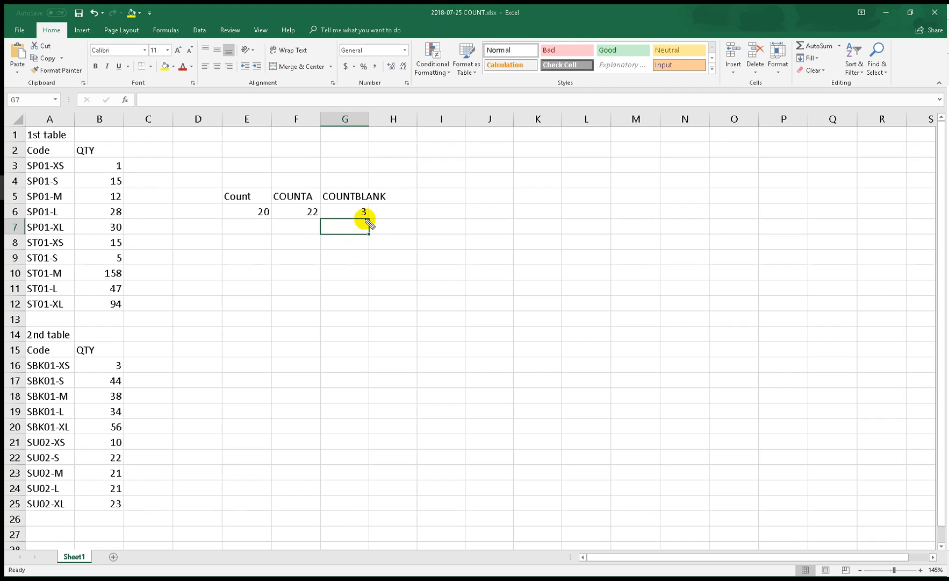
Circle the COUNTBLANK result in G6, dot the blank cells B1, B13 and B14 with the annotation pen, and clear the marks.
left_click_drag(358, 217, 370, 201)
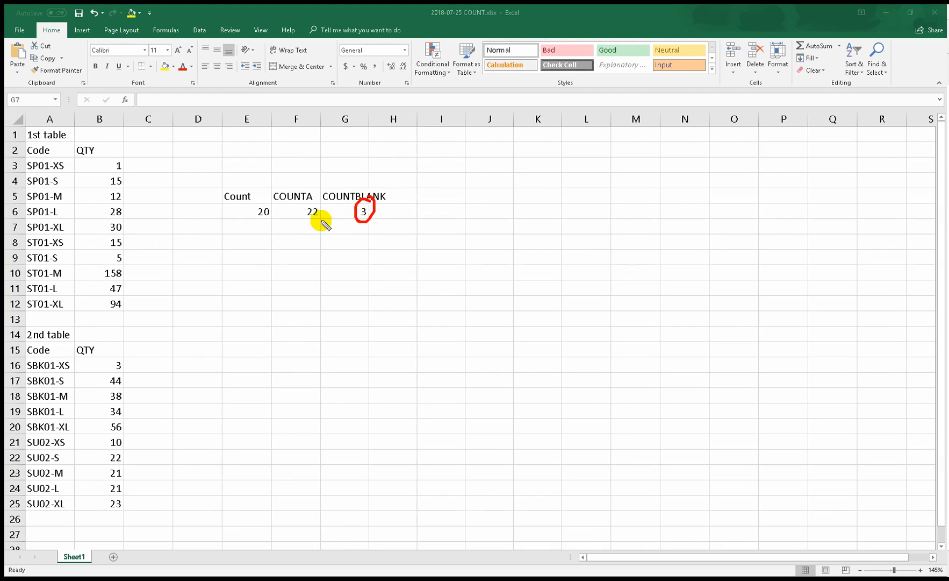
left_click(103, 136)
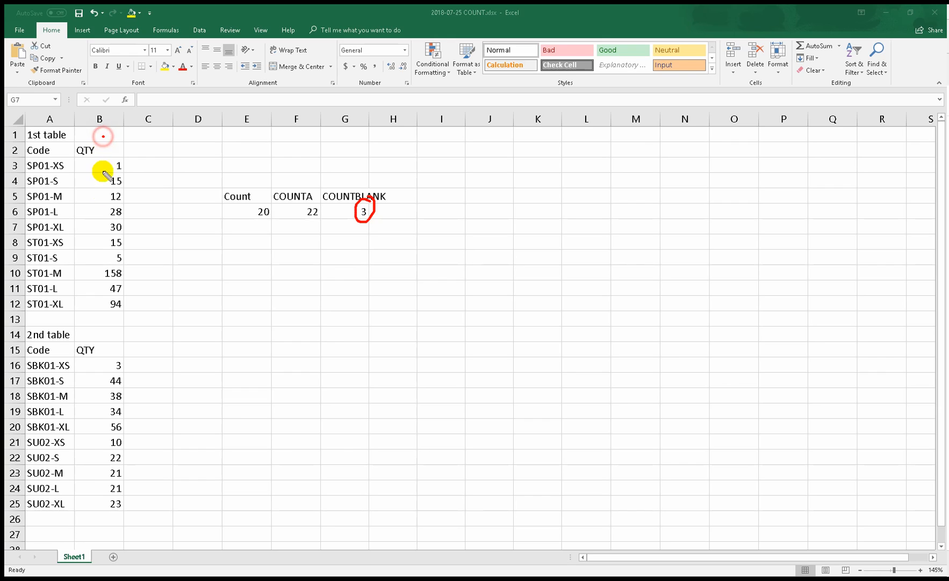
left_click(107, 317)
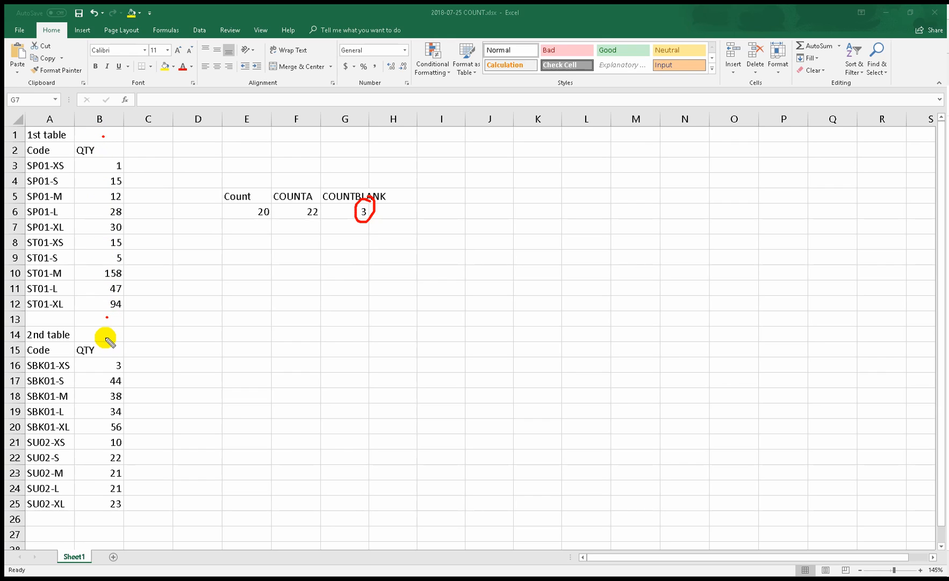
left_click(106, 337)
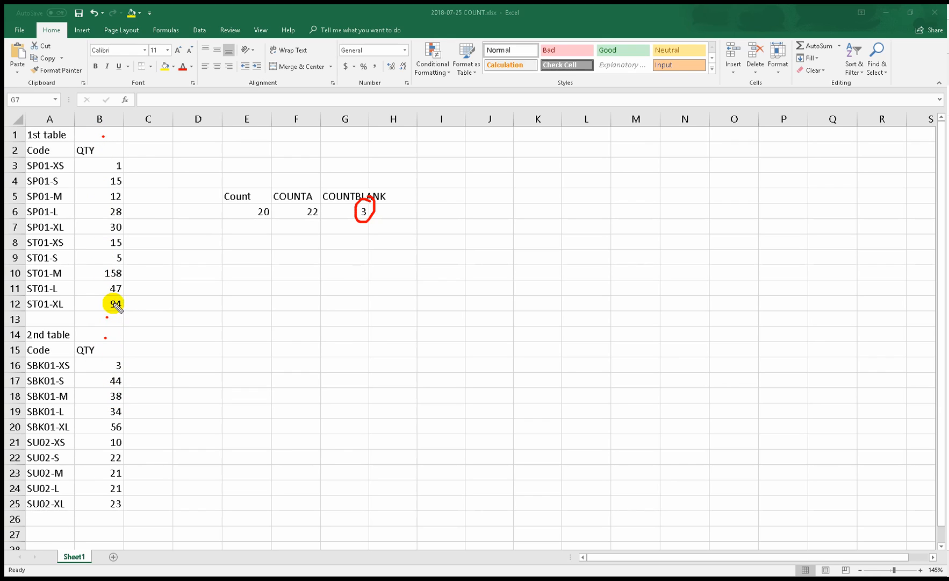
key("Escape")
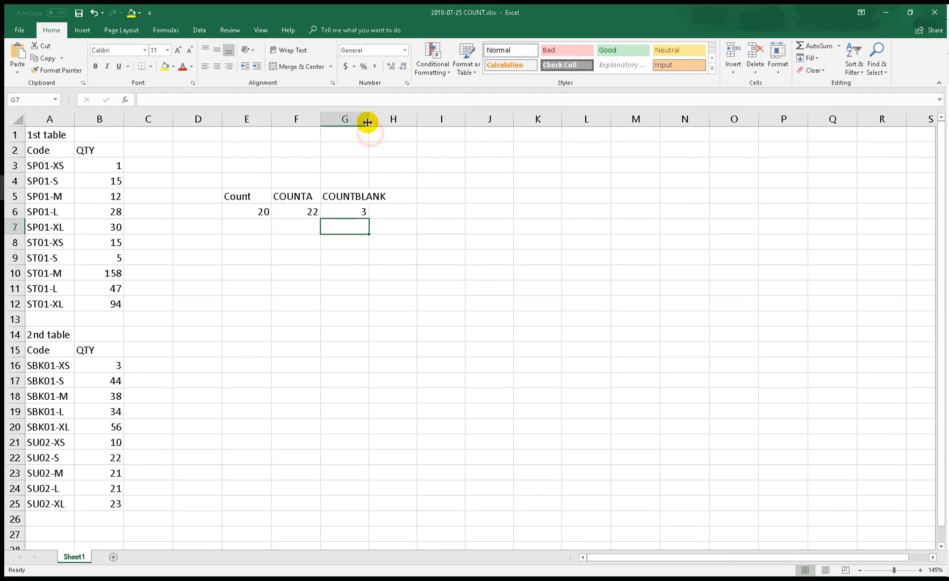
Fit the width of column G to its COUNTBLANK heading and select the results block E5:G6.
double_click(369, 119)
left_click_drag(250, 196, 356, 209)
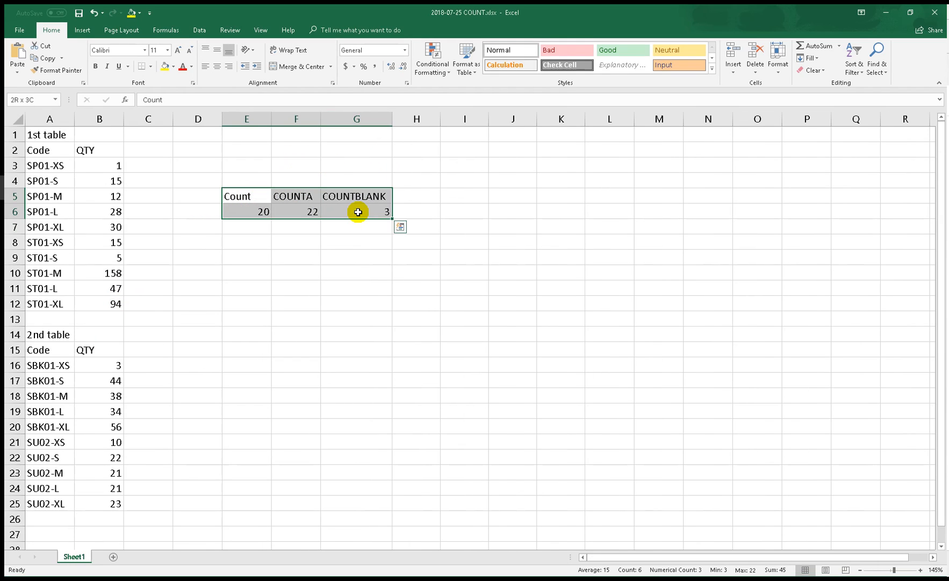
Enter the heading COUNTIF in cell E8, below the Count results.
left_click(255, 242)
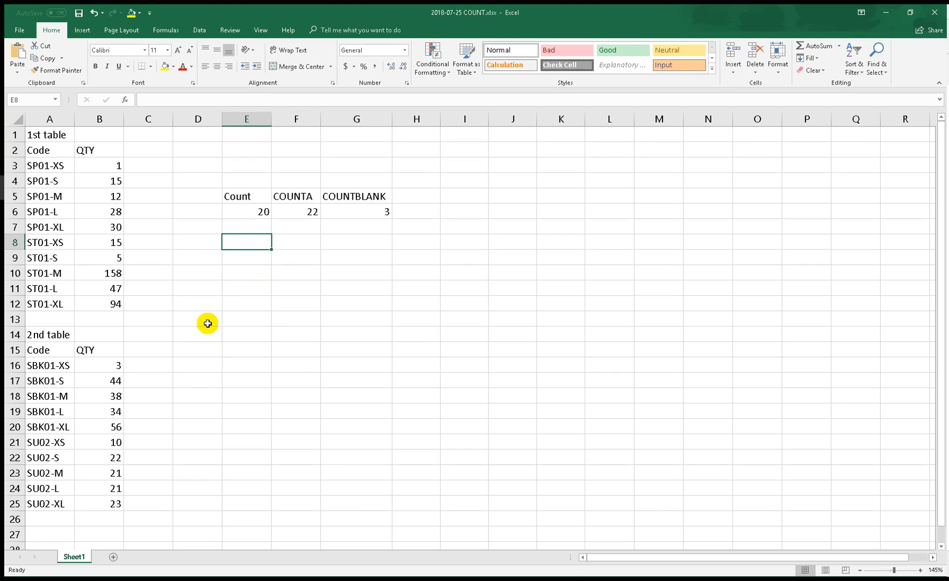
type("cou")
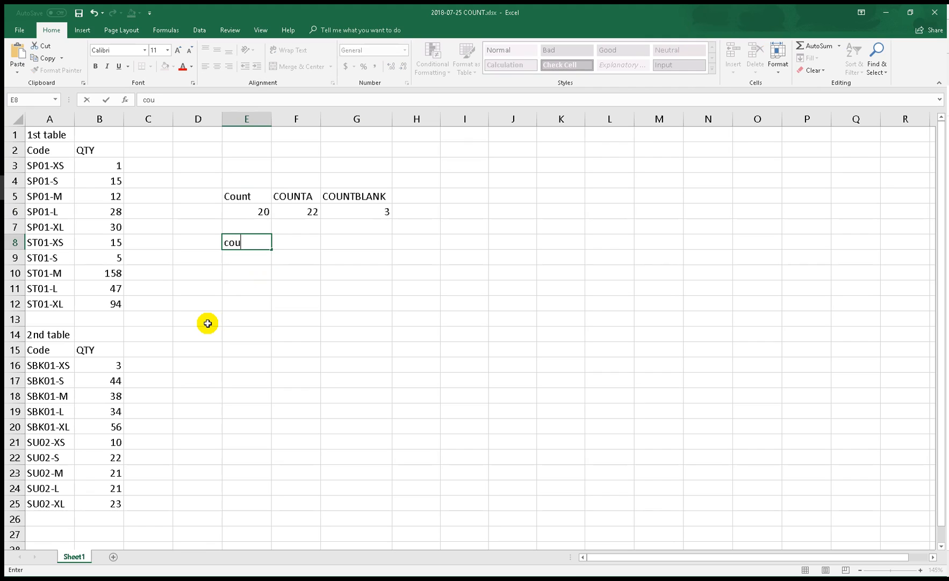
type("OUNTIF")
key("Return")
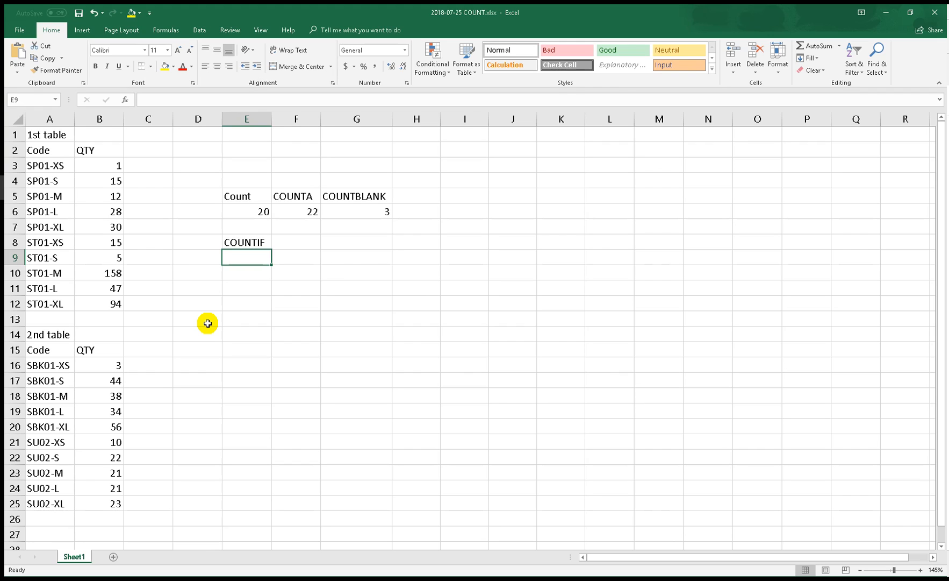
Enter the formula =COUNTIF(B:B,21) in cell E9 to count the quantities equal to 21.
type("=count")
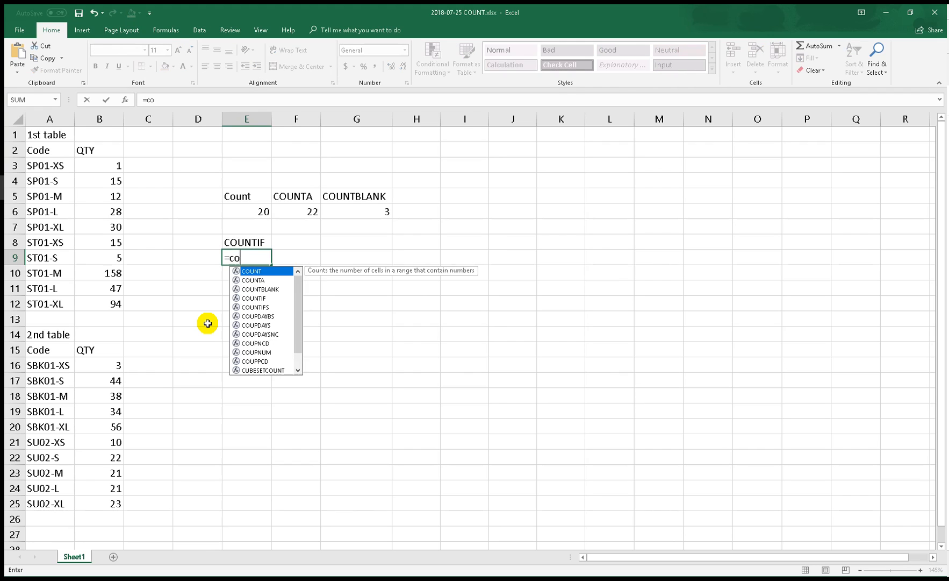
key("Down")
key("Down")
key("Down")
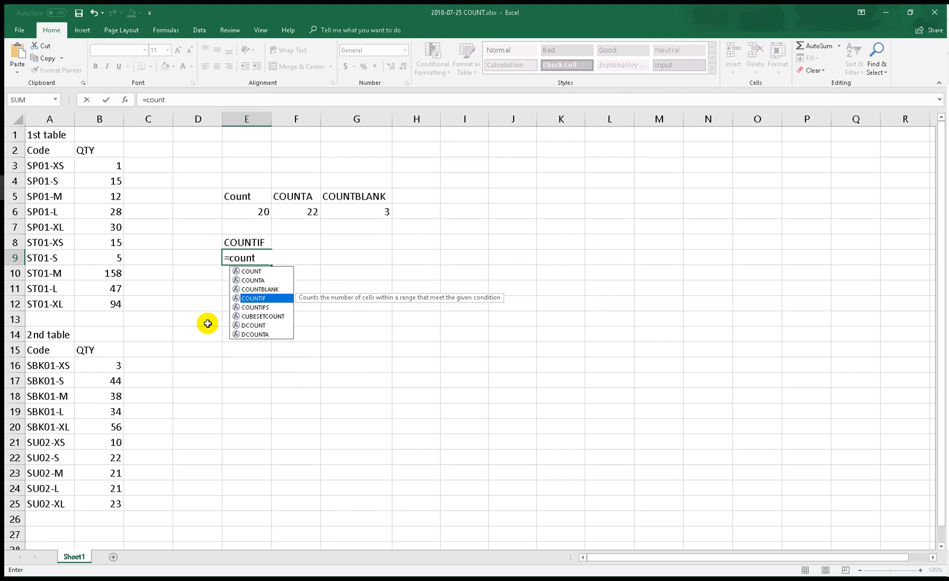
key("Tab")
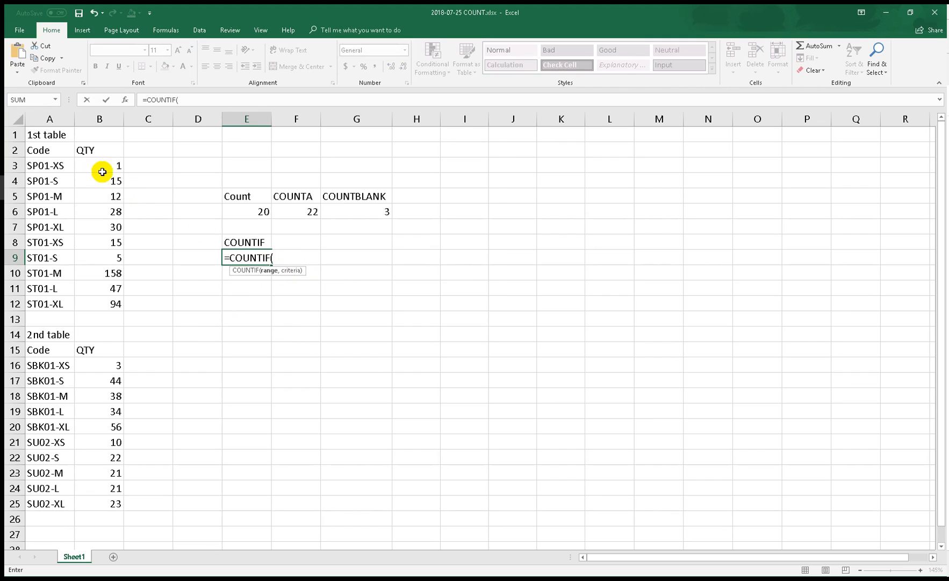
left_click(104, 120)
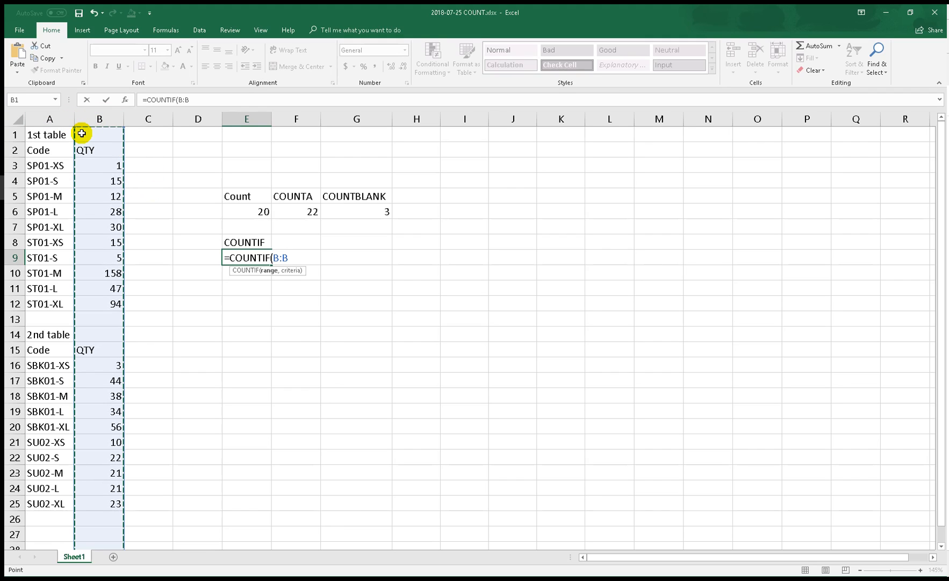
type(",21")
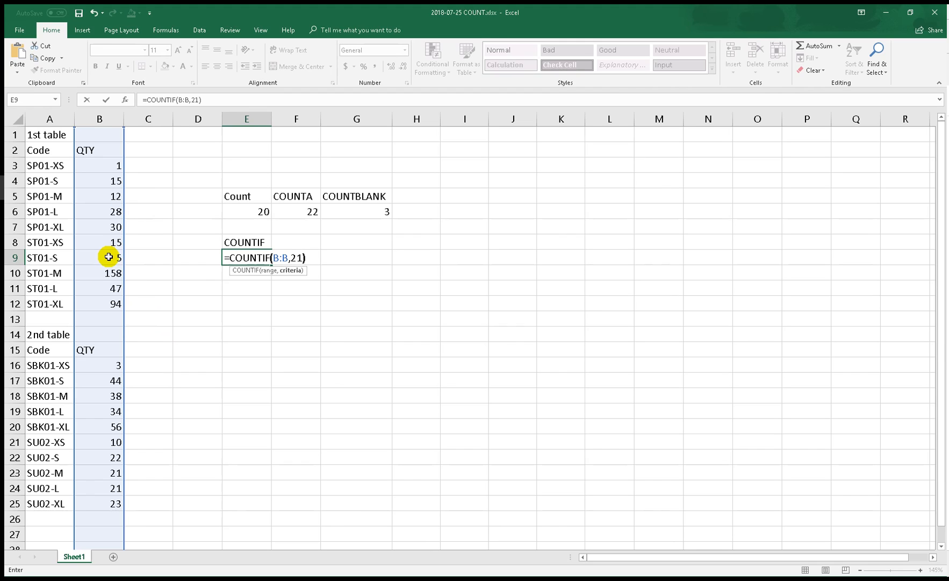
key("Return")
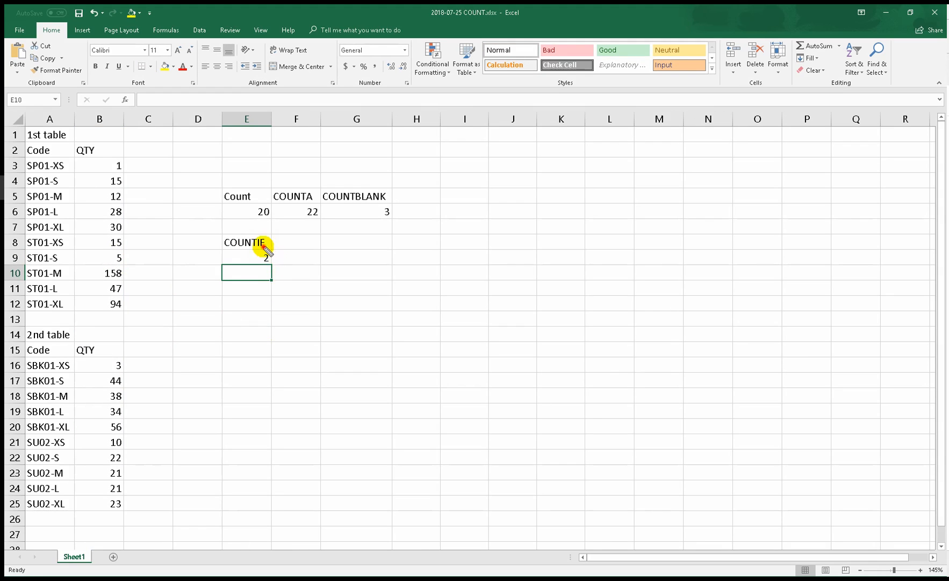
Circle the COUNTIF result in E9, box the matching quantities in B23:B24 with the annotation pen, and clear the marks.
mouse_move(265, 246)
left_mouse_down()
mouse_move(273, 253)
mouse_move(266, 246)
left_mouse_up()
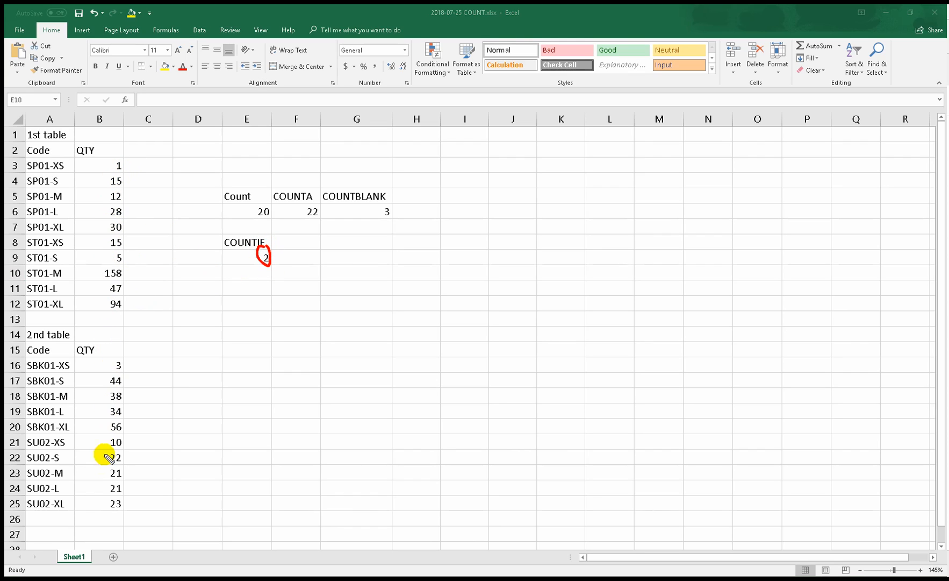
mouse_move(101, 463)
left_mouse_down()
mouse_move(102, 495)
mouse_move(129, 492)
mouse_move(121, 460)
mouse_move(100, 462)
left_mouse_up()
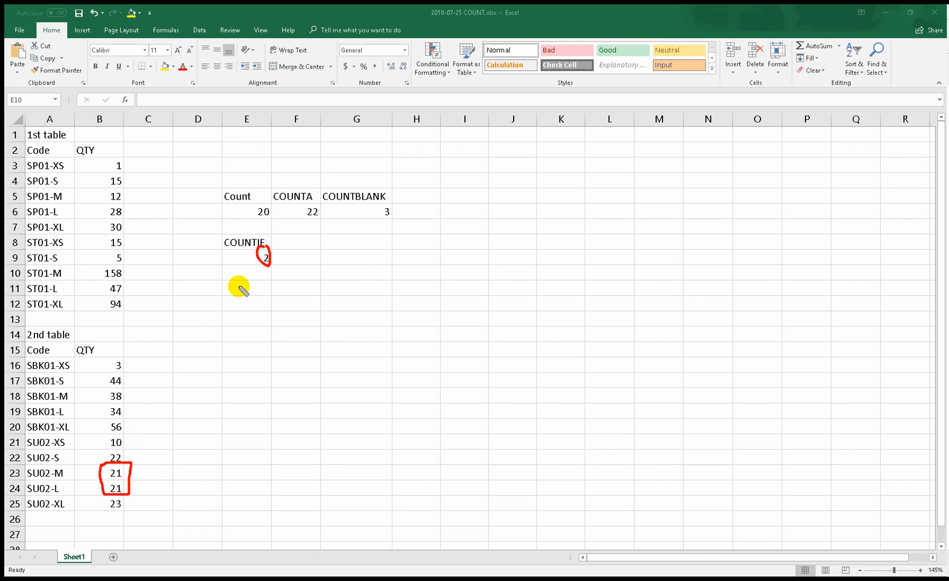
key("Escape")
left_click(252, 270)
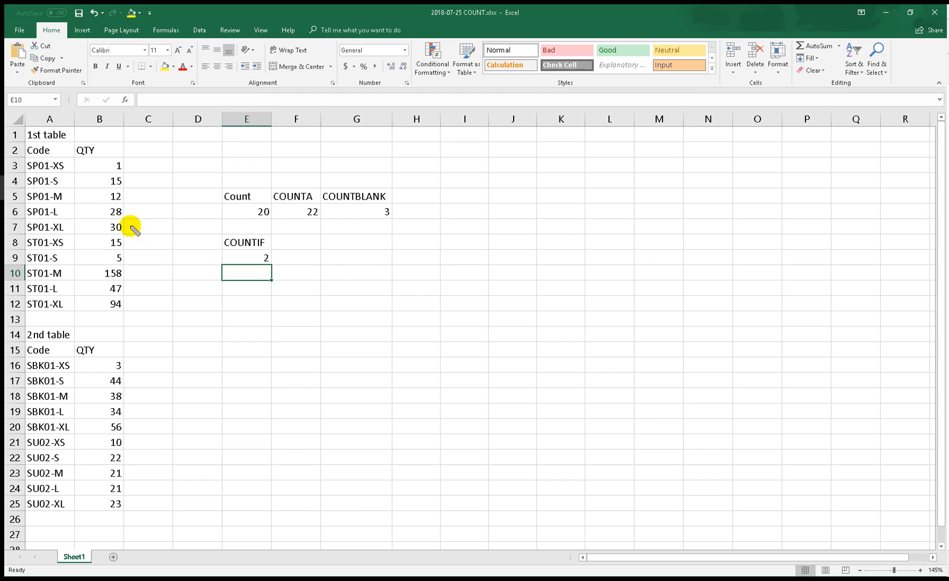
Circle the SP01 prefixes of the codes in A3:A7 with the annotation pen, clear the marks and return to cell E10.
mouse_move(38, 158)
left_mouse_down()
mouse_move(27, 159)
mouse_move(40, 173)
mouse_move(38, 162)
mouse_move(26, 180)
mouse_move(29, 190)
mouse_move(37, 178)
mouse_move(32, 198)
mouse_move(19, 207)
mouse_move(31, 231)
mouse_move(53, 225)
mouse_move(46, 186)
left_mouse_up()
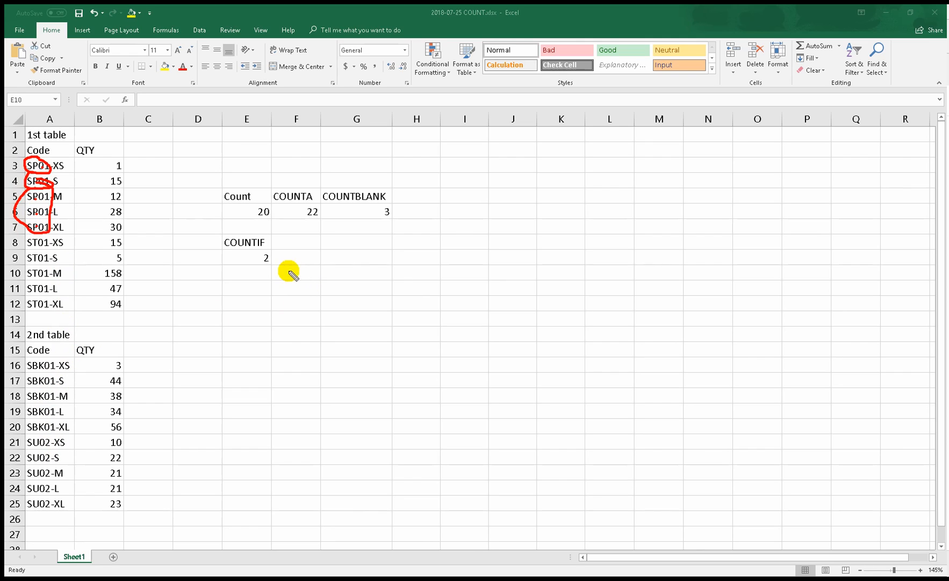
key("Escape")
left_click(248, 275)
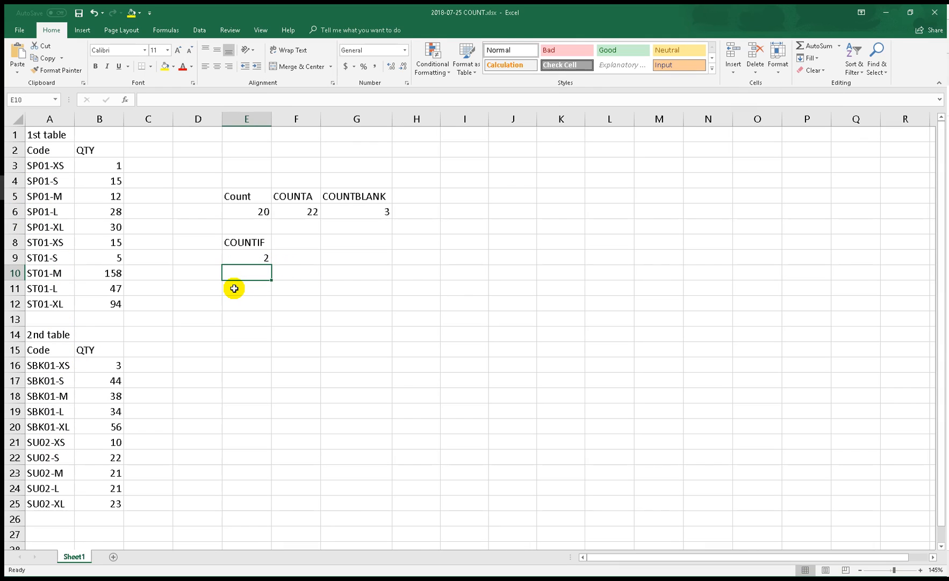
Write the formula =COUNTIF(A:A,"*SP01*") in cell E10 to count the codes containing SP01.
type("=")
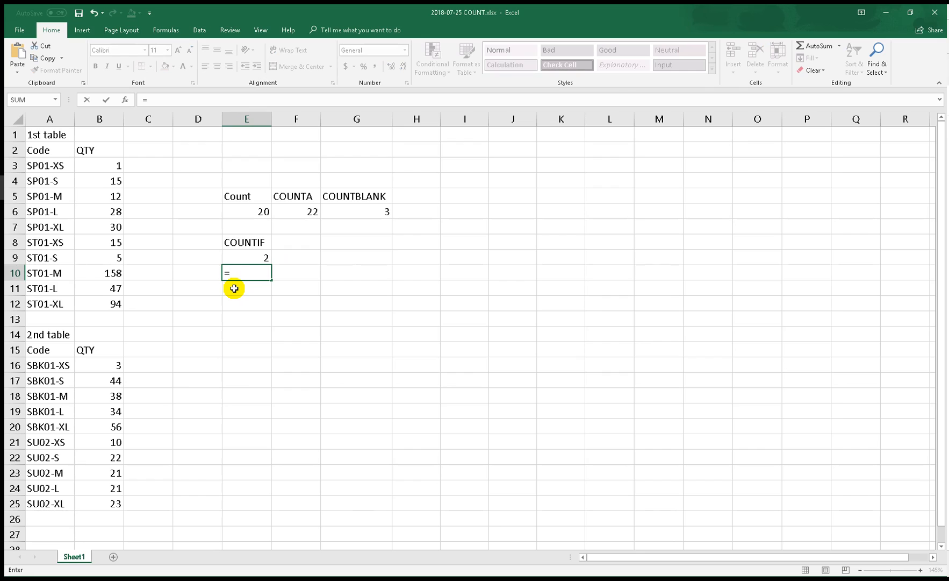
type("coun")
key("Down")
key("Down")
key("Down")
key("Tab")
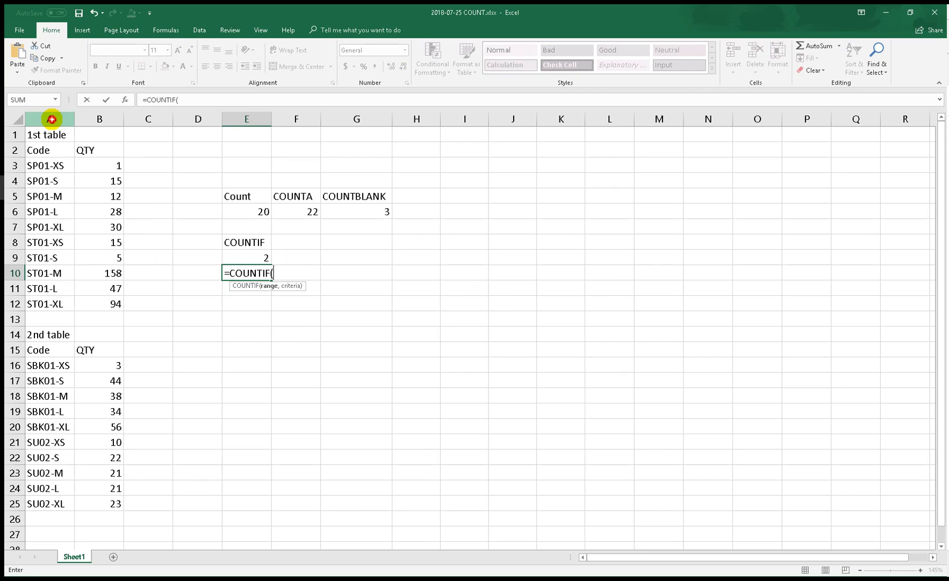
left_click(52, 119)
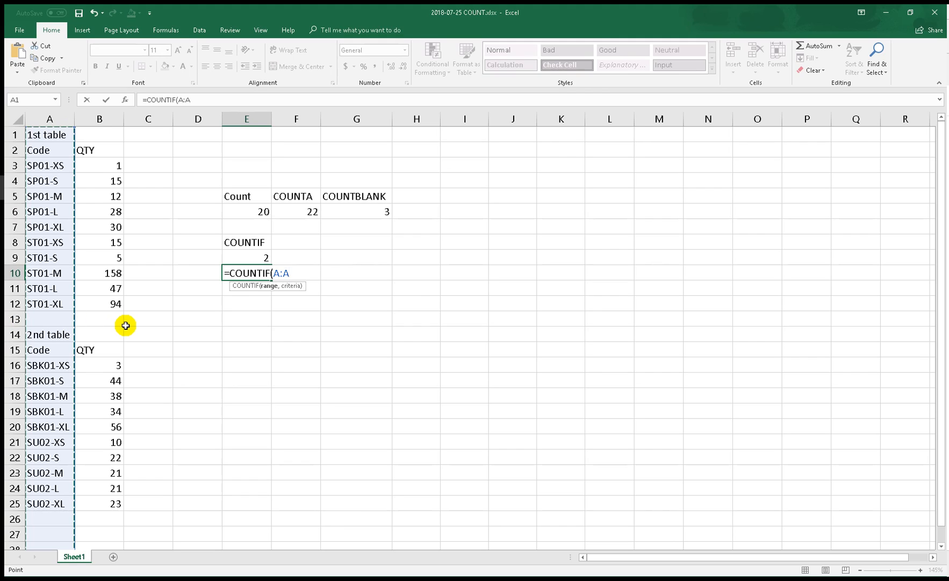
type(",\"*SP01*")
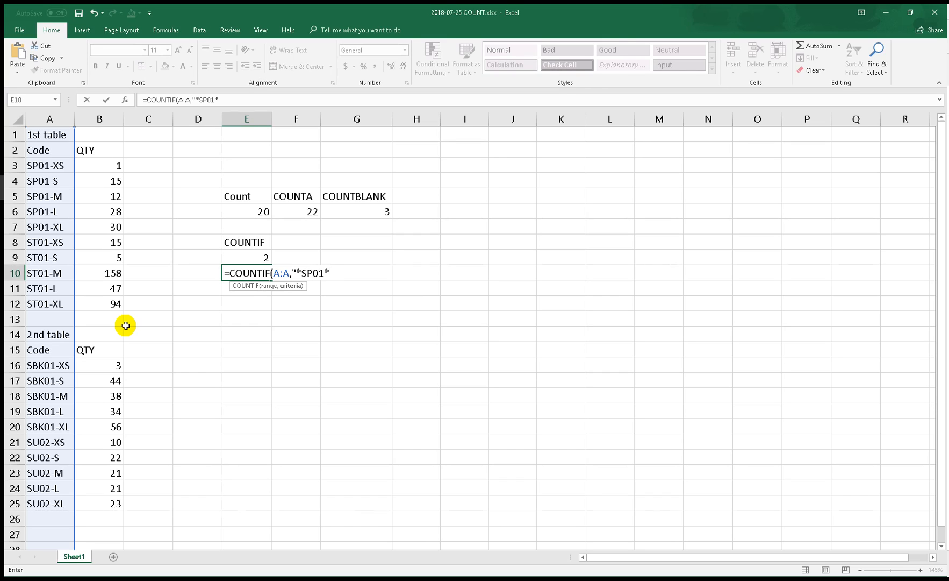
type(")")
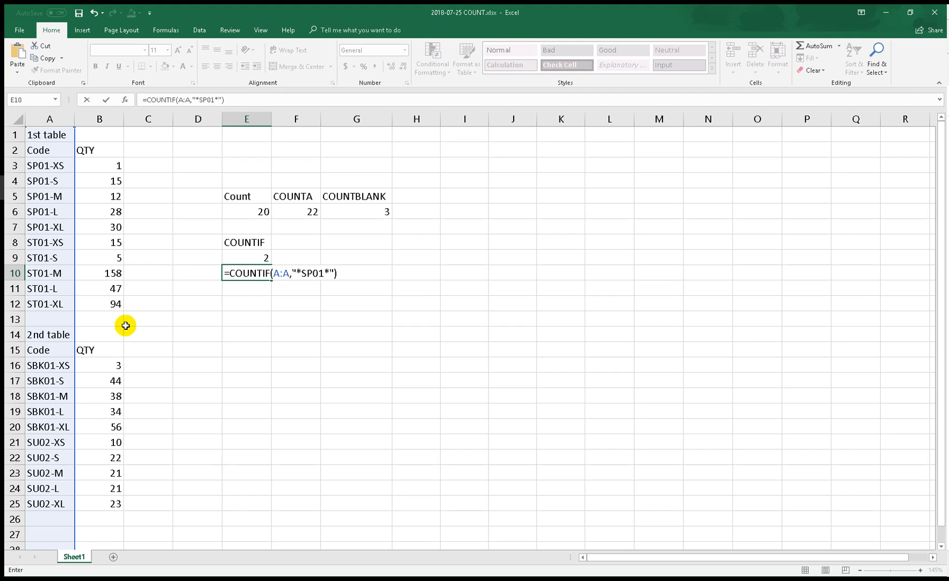
Circle both asterisks around SP01 in the E10 formula with the annotation pen, clear the marks and commit the formula.
key("ctrl+alt+d")
left_click_drag(300, 264, 301, 277)
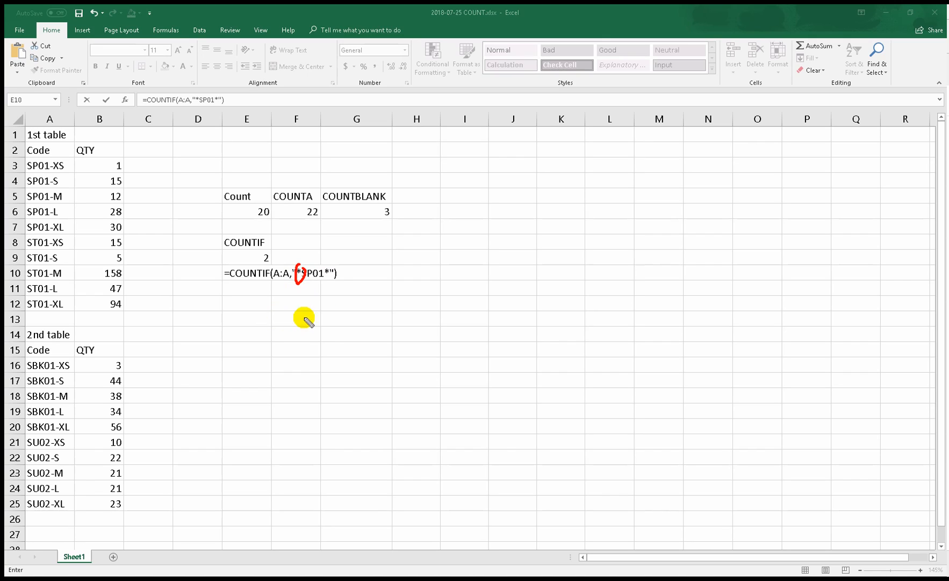
mouse_move(326, 268)
left_mouse_down()
mouse_move(319, 275)
mouse_move(329, 265)
left_mouse_up()
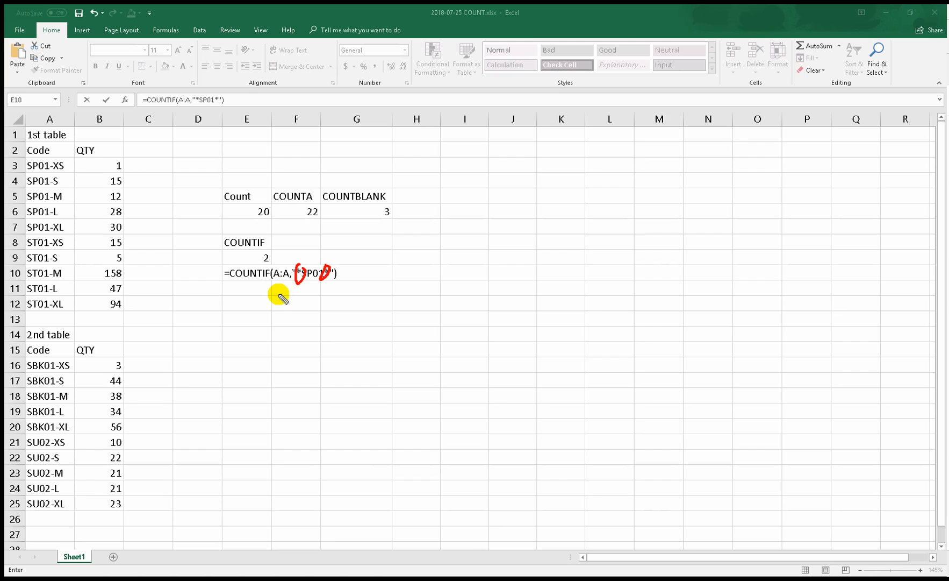
key("Escape")
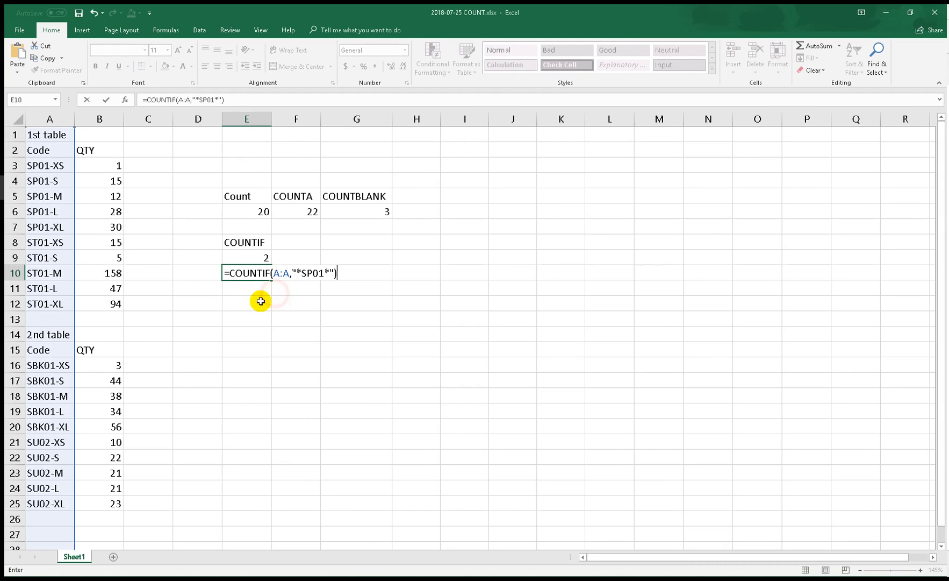
key("Return")
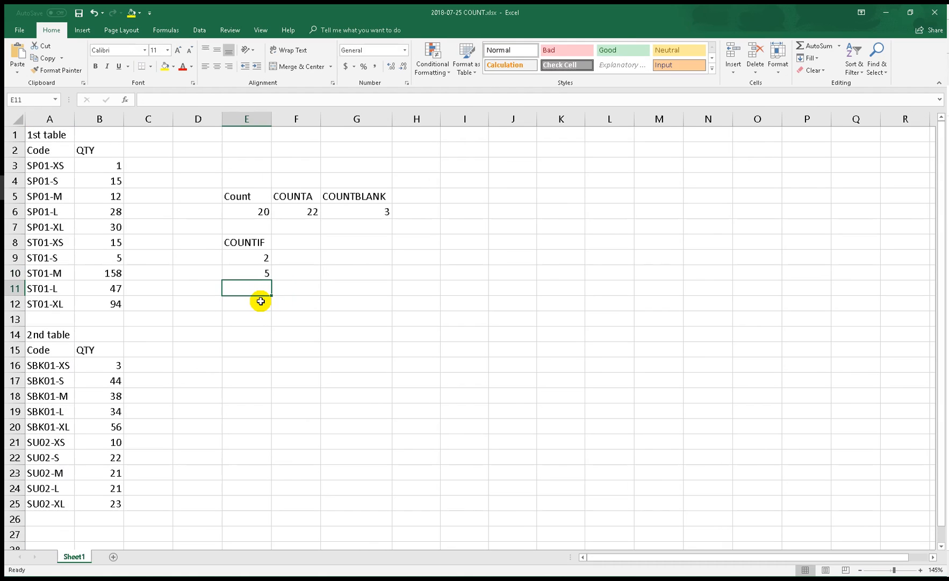
Select the SP01 count in E10, outline the matching codes in A3:A7 with the annotation pen, and clear the marks.
left_click(263, 269)
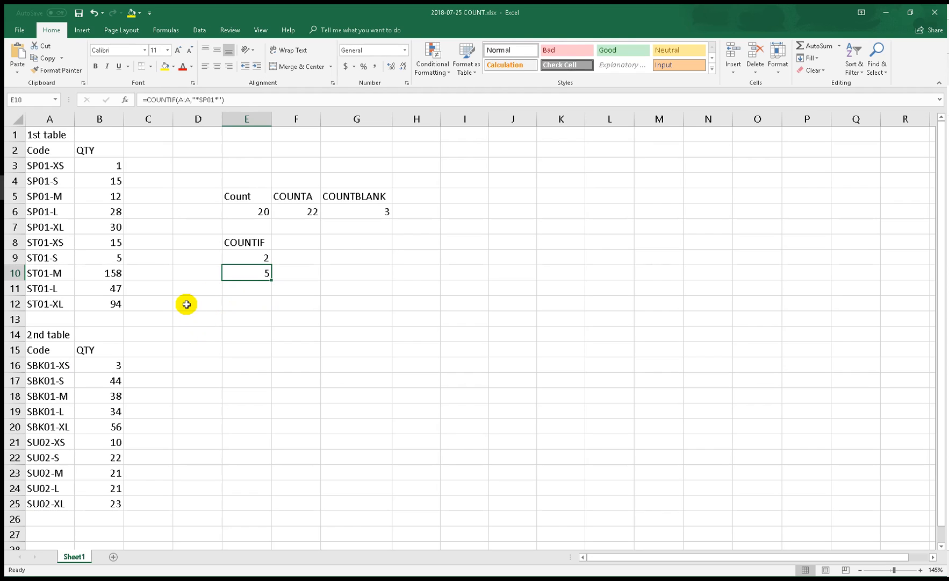
key("ctrl+alt+d")
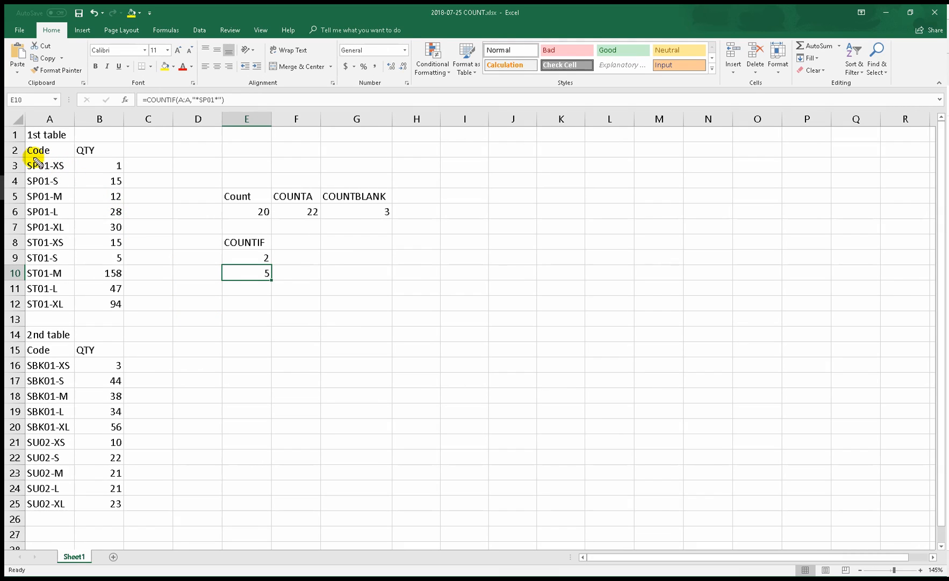
mouse_move(25, 158)
left_mouse_down()
mouse_move(22, 230)
mouse_move(54, 229)
mouse_move(58, 164)
mouse_move(31, 148)
mouse_move(22, 162)
left_mouse_up()
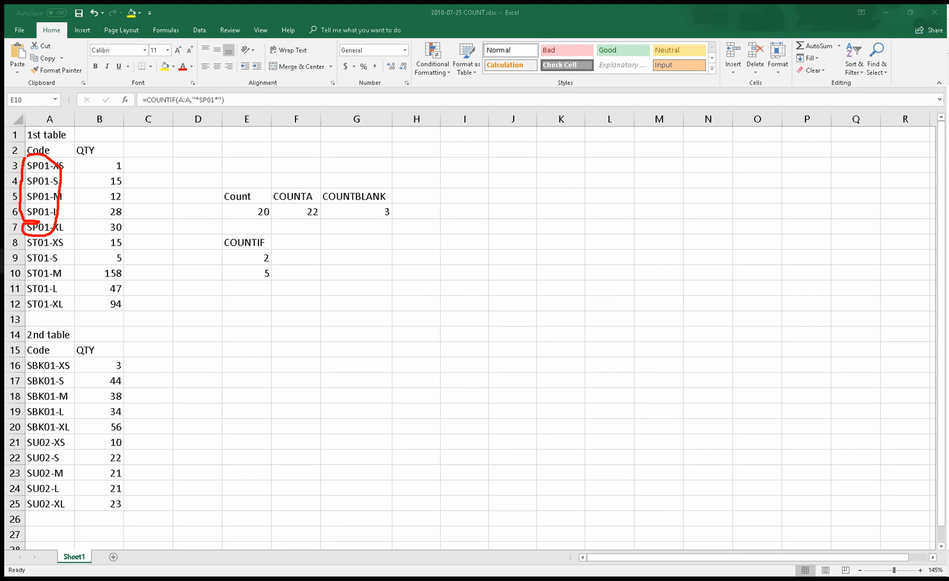
mouse_move(2, 261)
left_click(256, 291)
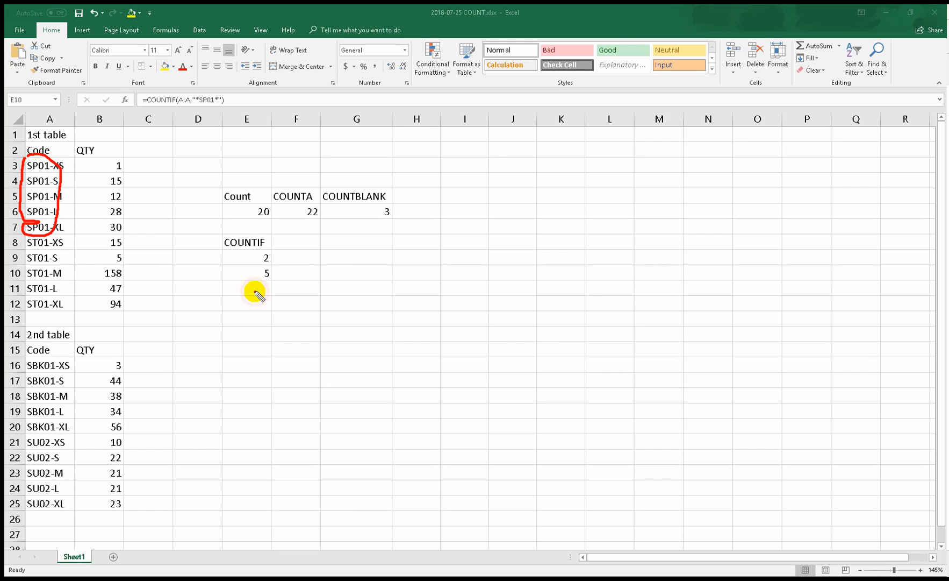
key("Escape")
Enter the heading COUNTIFS in cell F8, beside the COUNTIF heading.
left_click(296, 241)
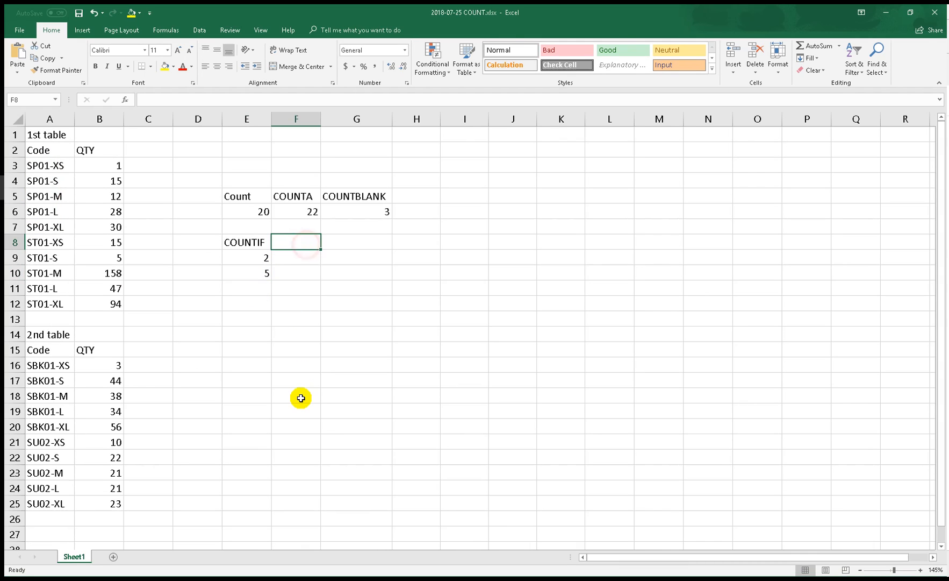
type("CO")
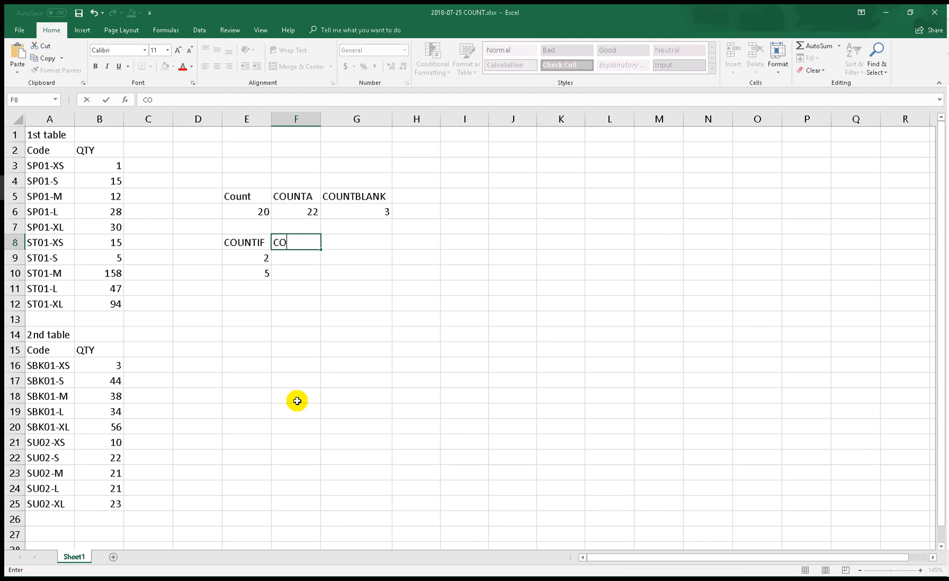
type("UNTIFS")
key("Return")
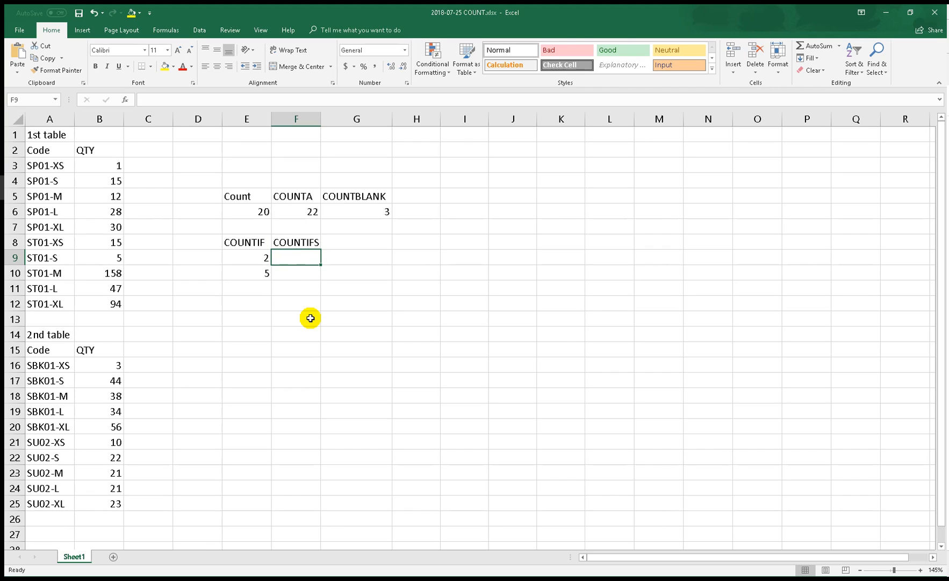
Start a COUNTIFS formula in F9 with column A as the first criteria range and "*-S*" as its criterion.
type("=")
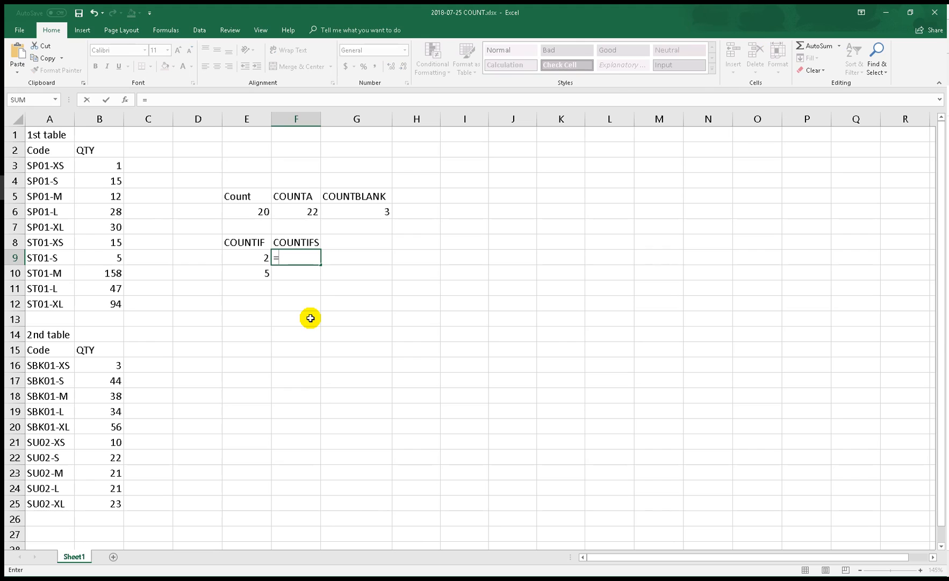
type("countifs")
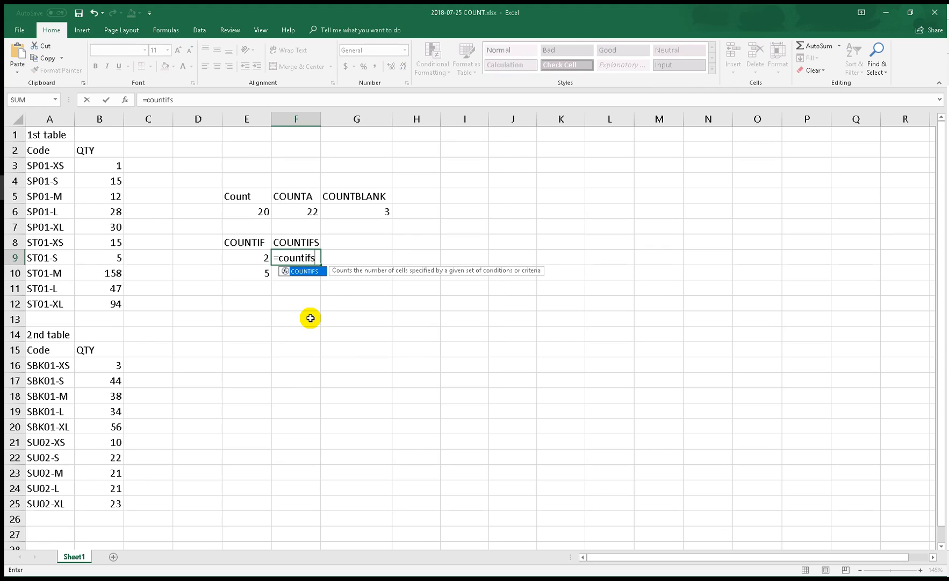
key("Tab")
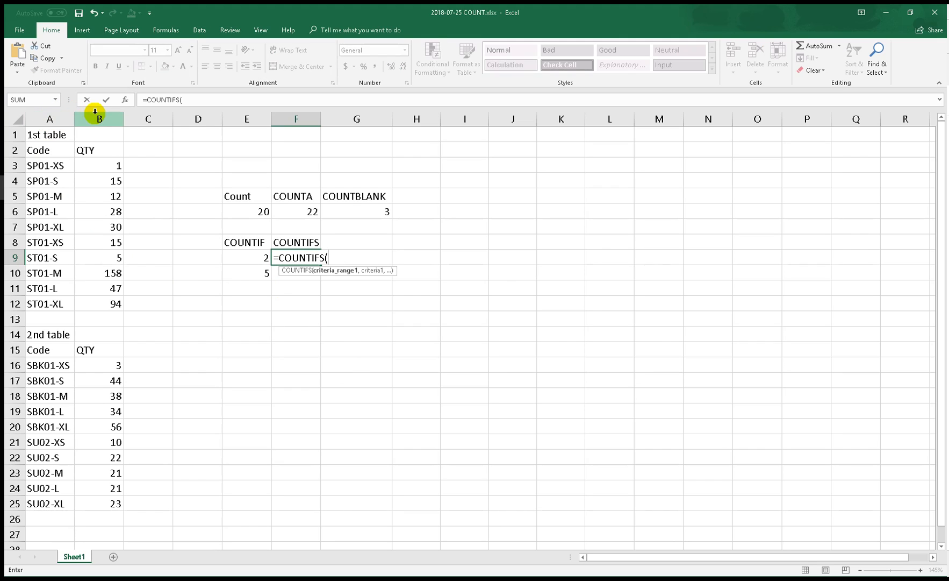
left_click(52, 114)
type(",")
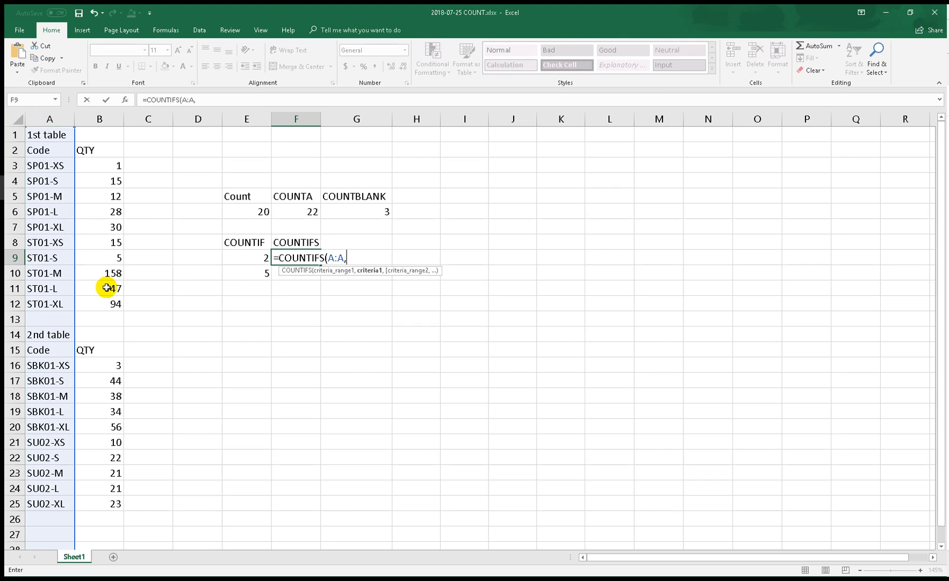
type("\"*-S*")
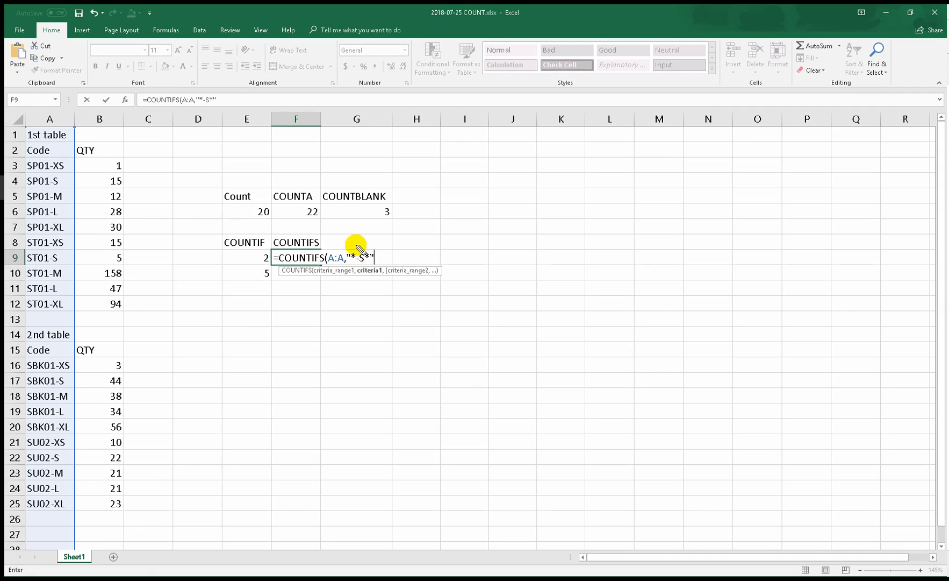
Mark the first criterion in the F9 formula with the annotation pen and clear the mark.
key("ctrl+alt+d")
mouse_move(349, 241)
left_mouse_down()
mouse_move(323, 270)
mouse_move(350, 243)
left_mouse_up()
key("Escape")
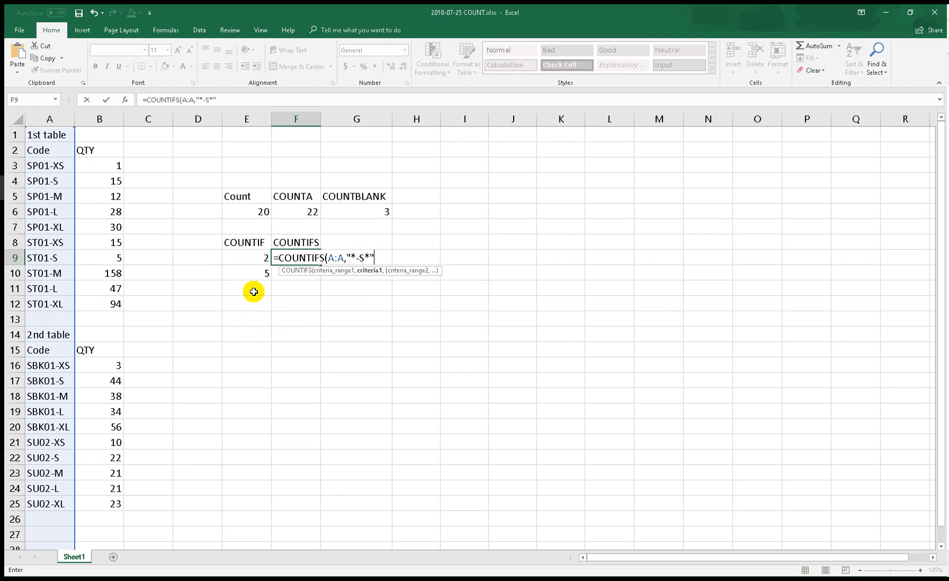
Complete the COUNTIFS formula in F9 with column B as the second criteria range and 15 as its criterion, and reselect F9.
type(",")
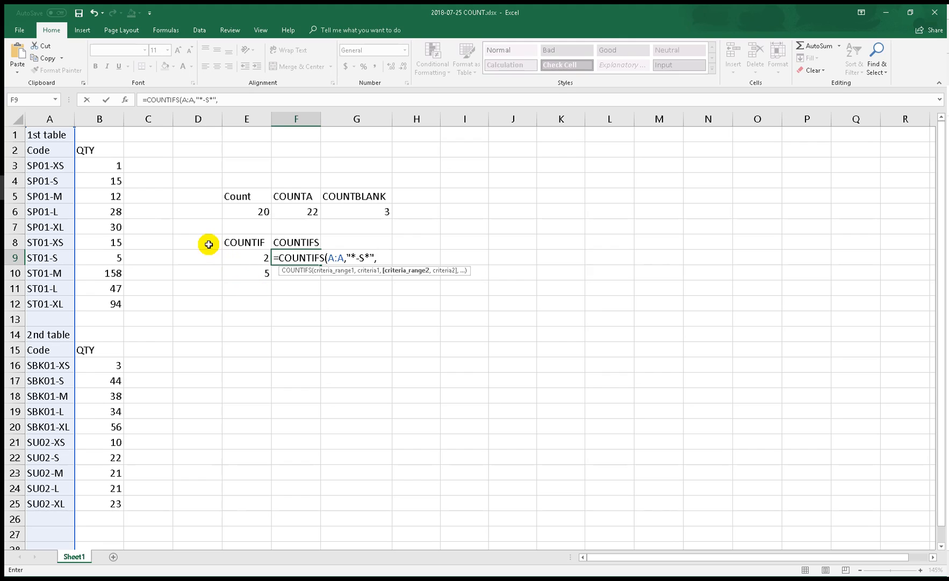
left_click(113, 116)
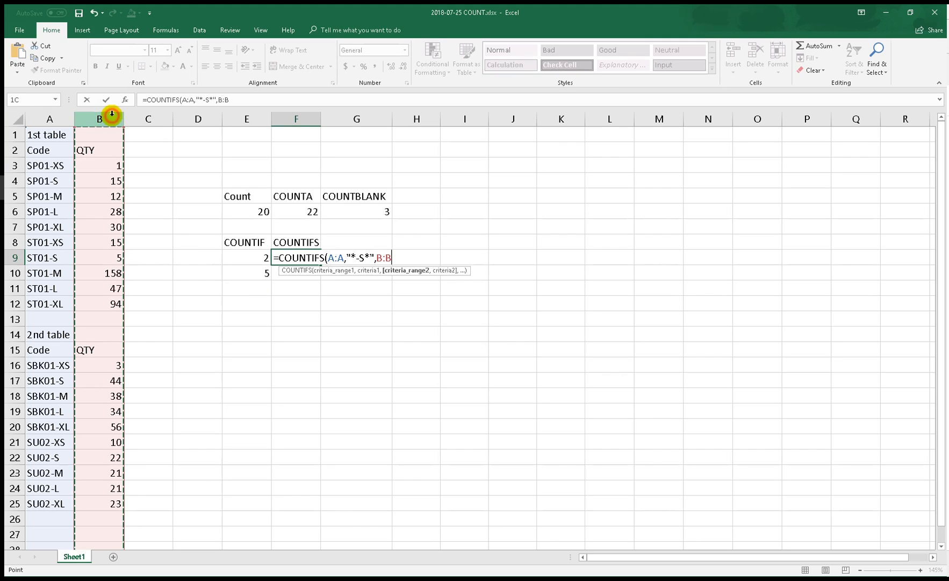
type(",")
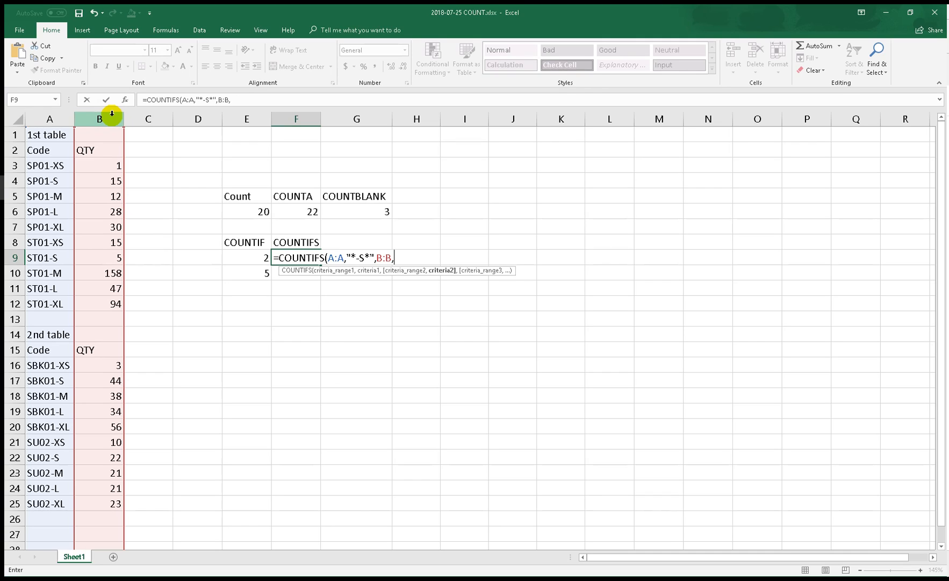
type("15)")
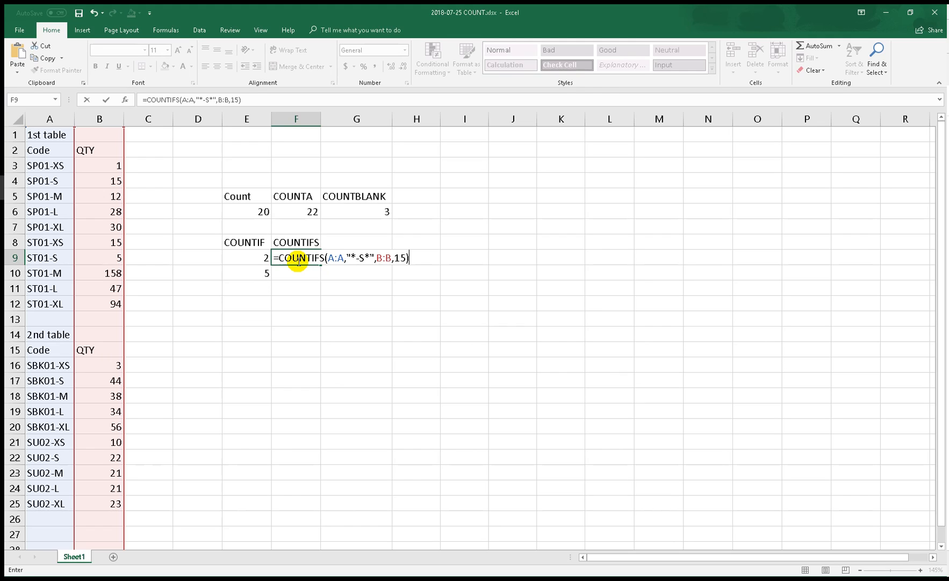
key("Return")
left_click(298, 261)
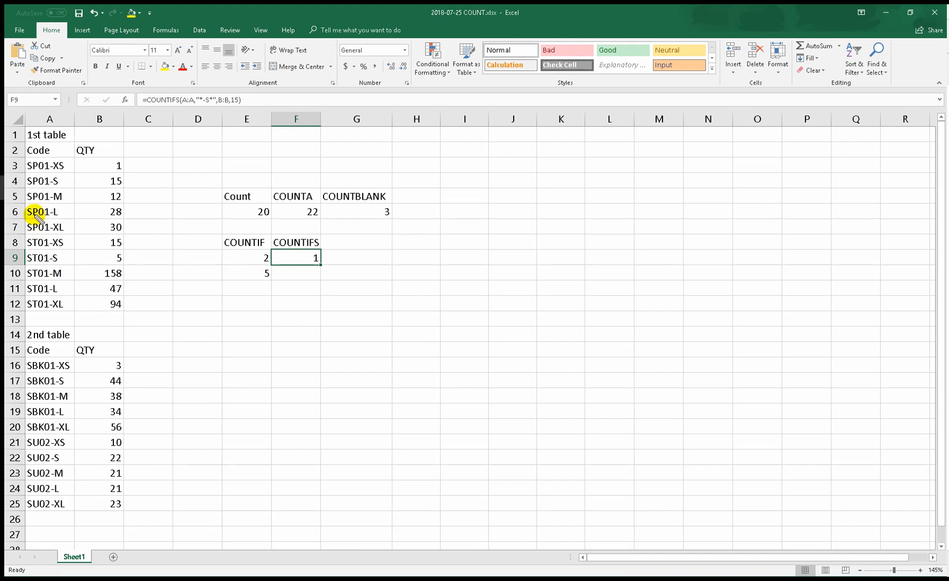
Dot the small-size codes in A4, A9, A17 and A22 with the annotation pen and underline their -S endings.
left_click(65, 178)
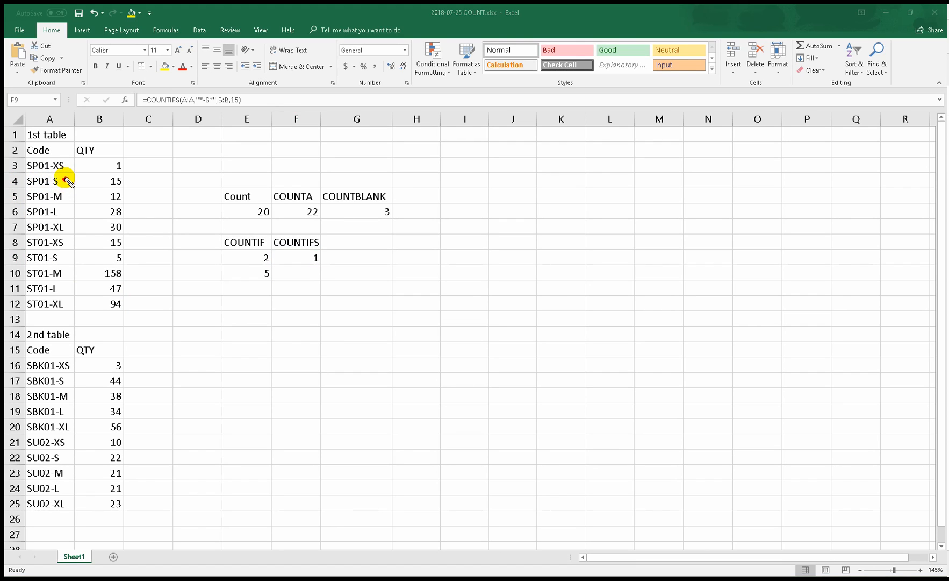
left_click(66, 258)
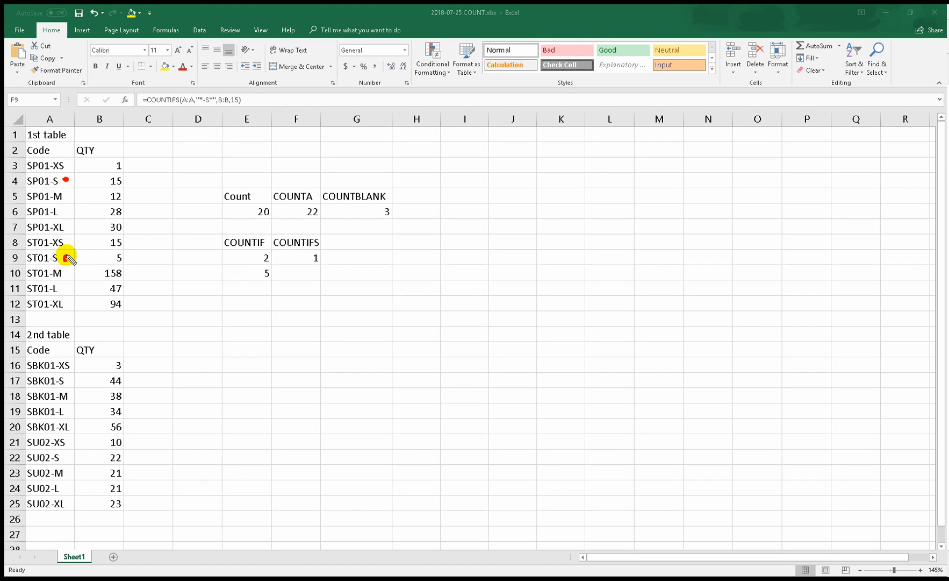
left_click(71, 379)
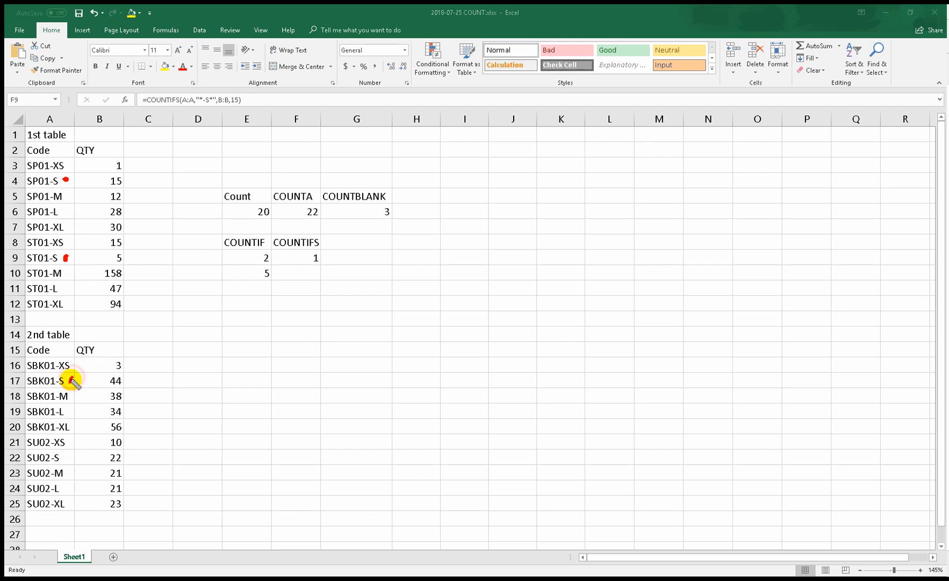
left_click(68, 457)
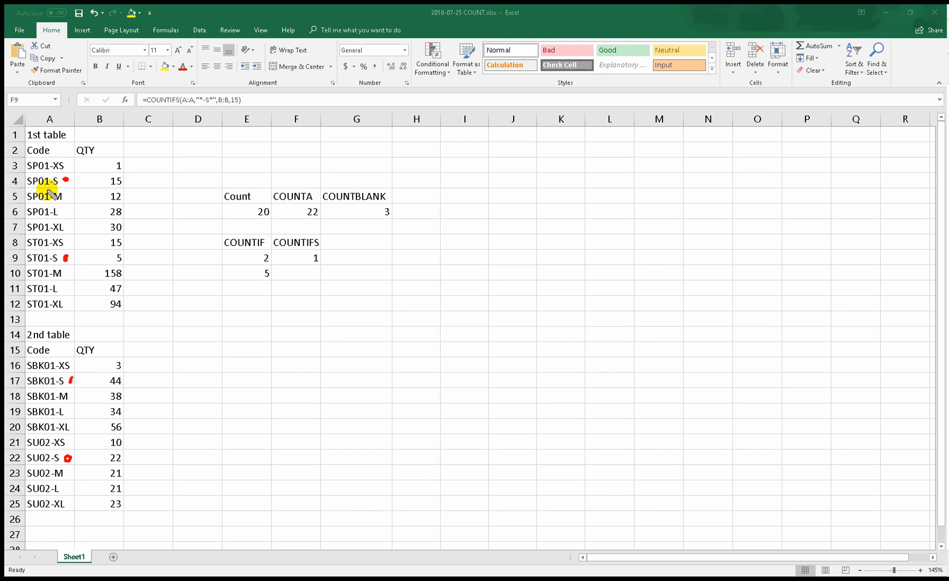
left_click_drag(47, 189, 60, 188)
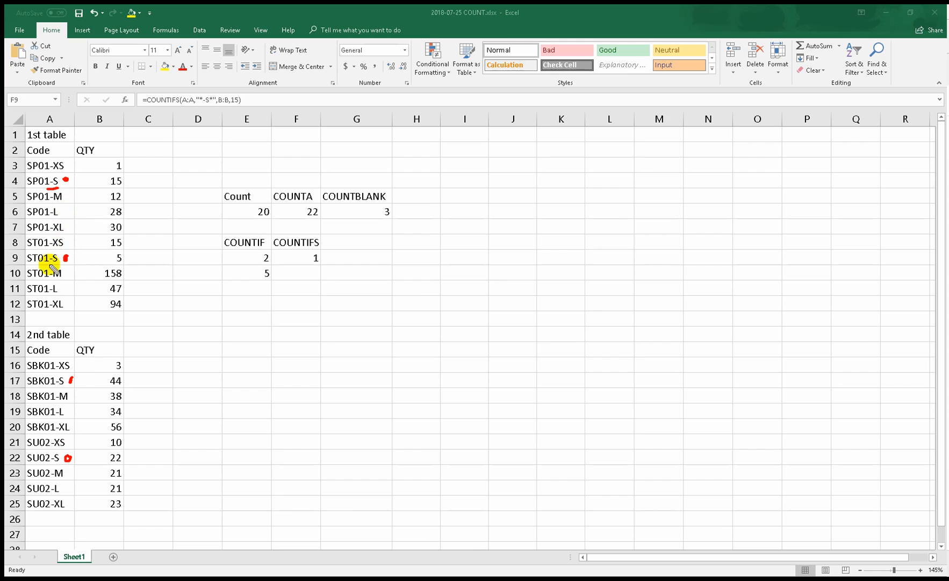
left_click_drag(45, 265, 58, 263)
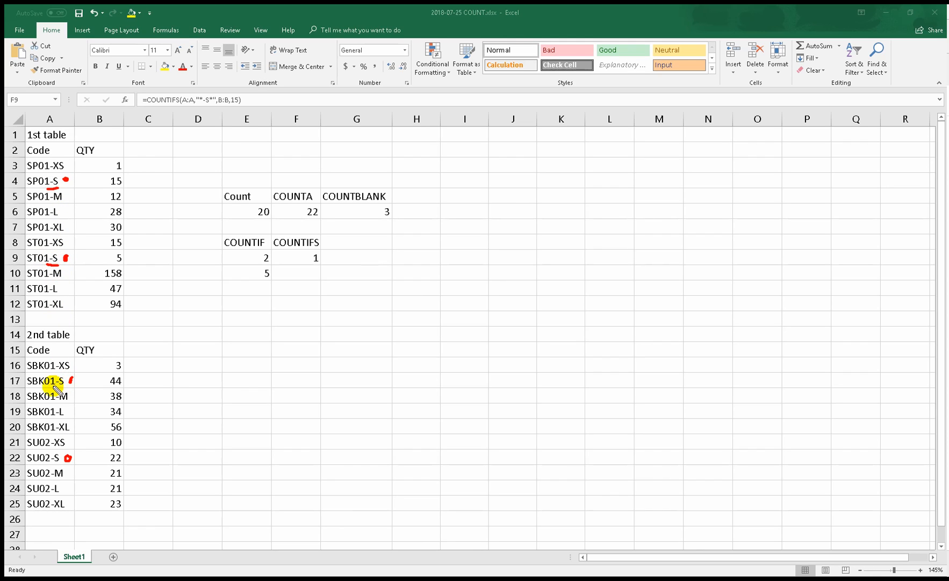
left_click_drag(51, 387, 61, 385)
left_click_drag(48, 463, 58, 463)
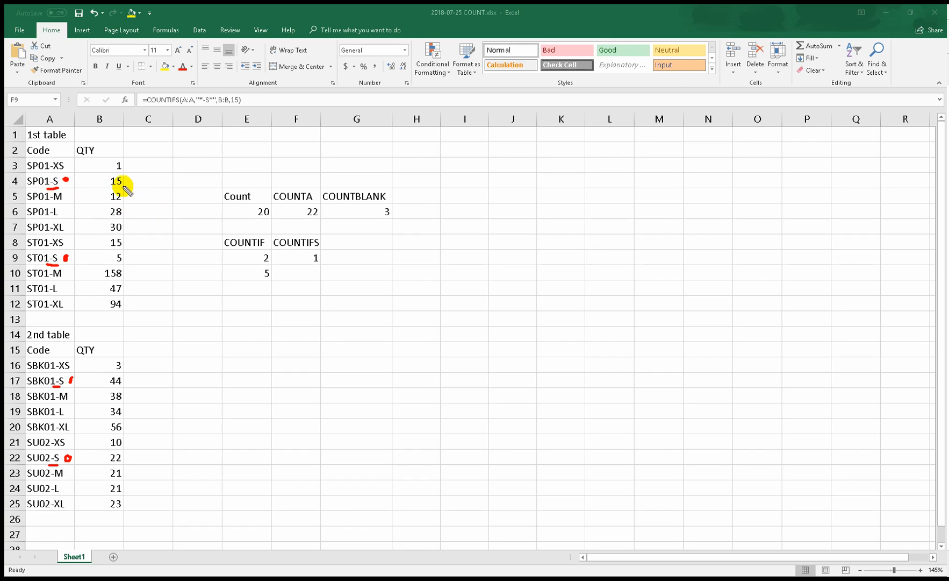
Circle the quantity in B4, cross out those in B9, B17 and B22, mark the F9 result with the annotation pen, and clear all marks.
mouse_move(119, 183)
left_mouse_down()
mouse_move(114, 168)
mouse_move(105, 181)
mouse_move(113, 193)
mouse_move(114, 166)
left_mouse_up()
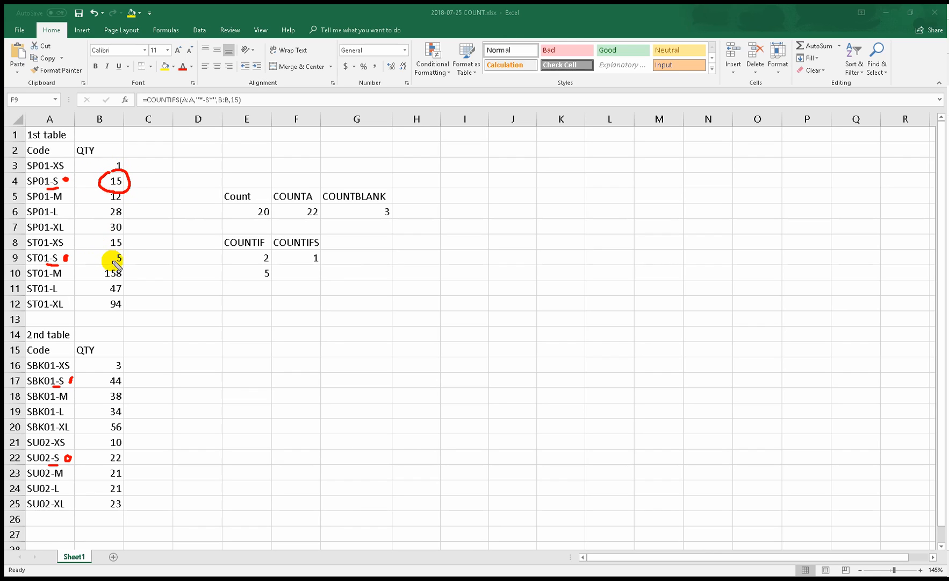
left_click_drag(107, 263, 120, 254)
left_click_drag(109, 257, 126, 264)
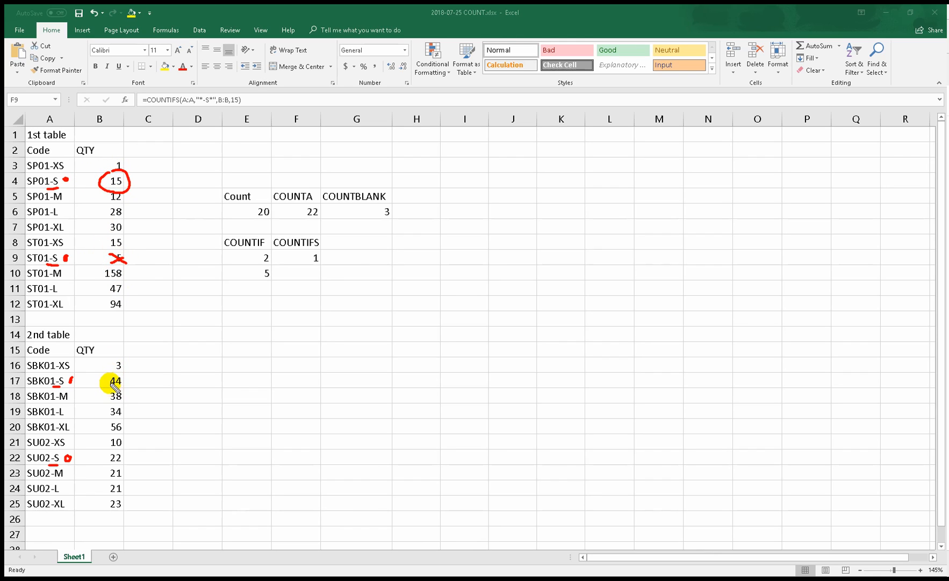
mouse_move(108, 384)
left_mouse_down()
mouse_move(121, 372)
mouse_move(125, 387)
left_mouse_up()
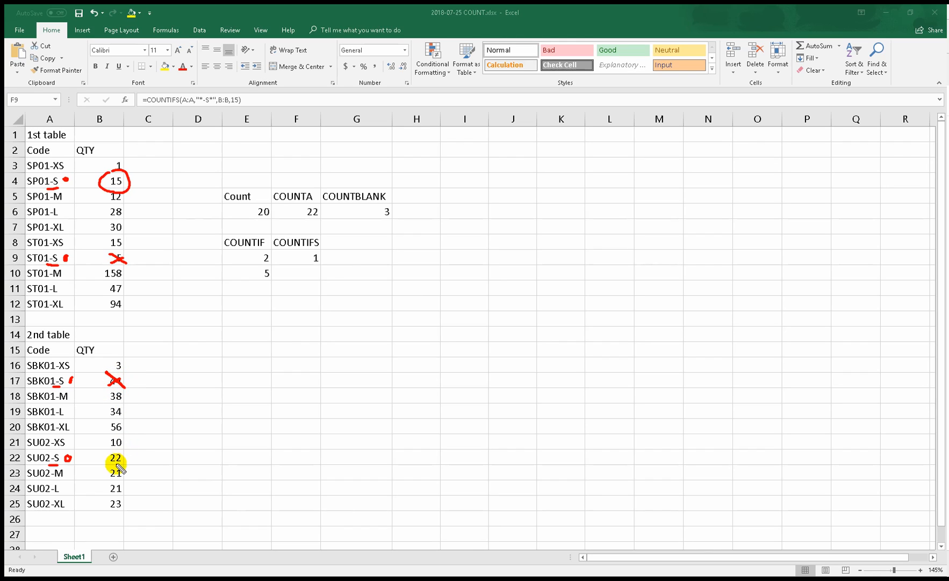
mouse_move(109, 461)
left_mouse_down()
mouse_move(118, 451)
mouse_move(123, 462)
left_mouse_up()
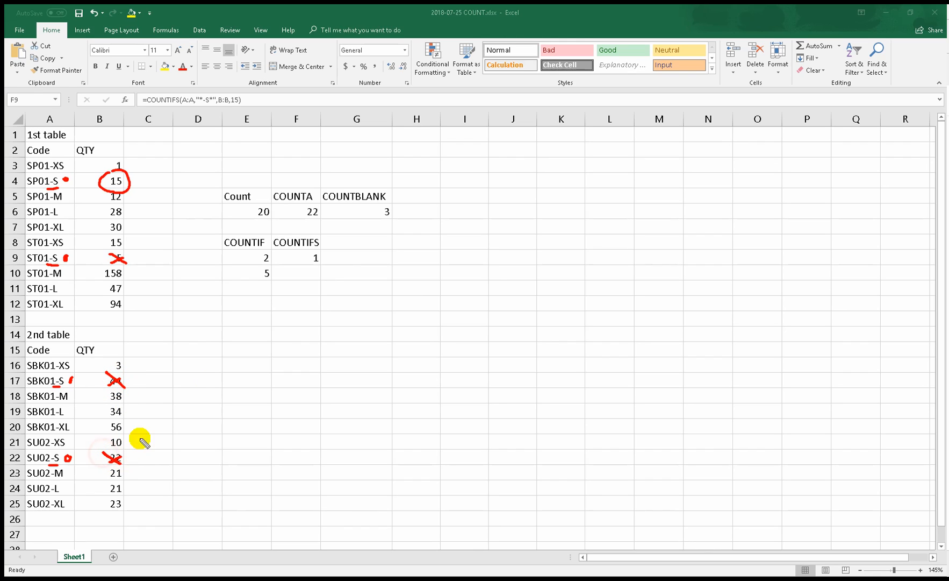
left_click(301, 260)
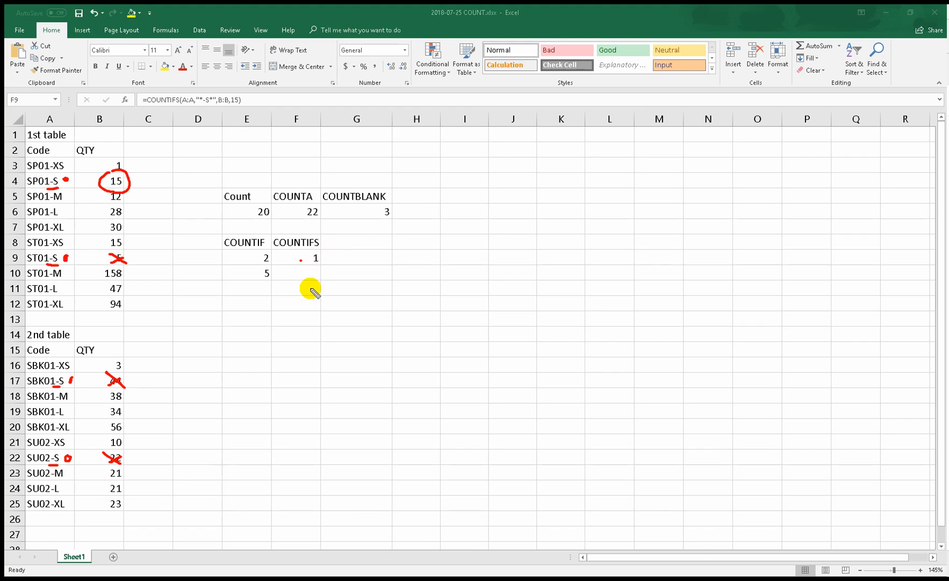
key("Escape")
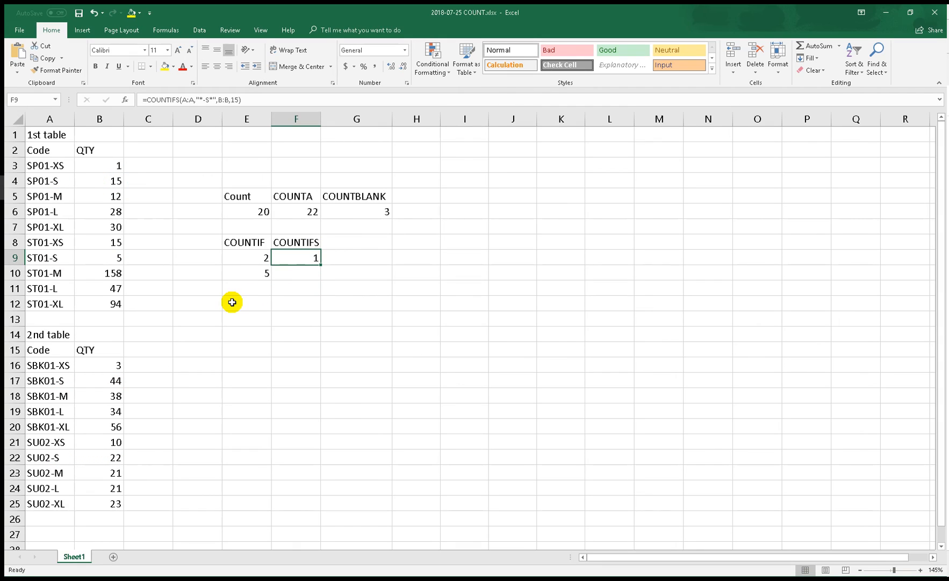